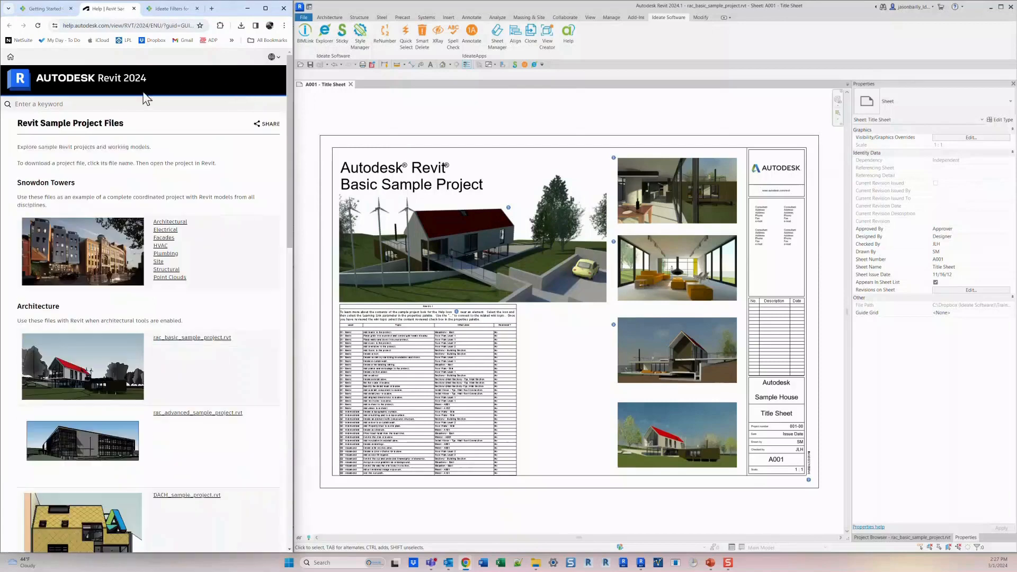
Step: Download rac_basic_sample_project.rvt from the Revit sample files page, check it in the Downloads folder, and close the folder and page
{"action": "scroll", "coordinate": [177, 247], "scroll_direction": "down", "scroll_amount": 4}
{"action": "left_click", "coordinate": [198, 222]}
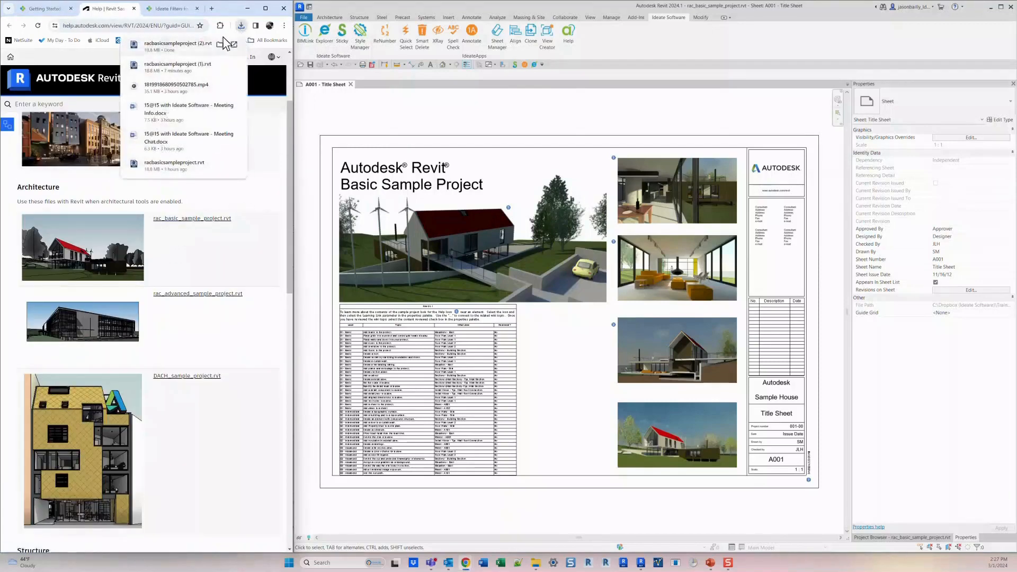
{"action": "left_click", "coordinate": [229, 46]}
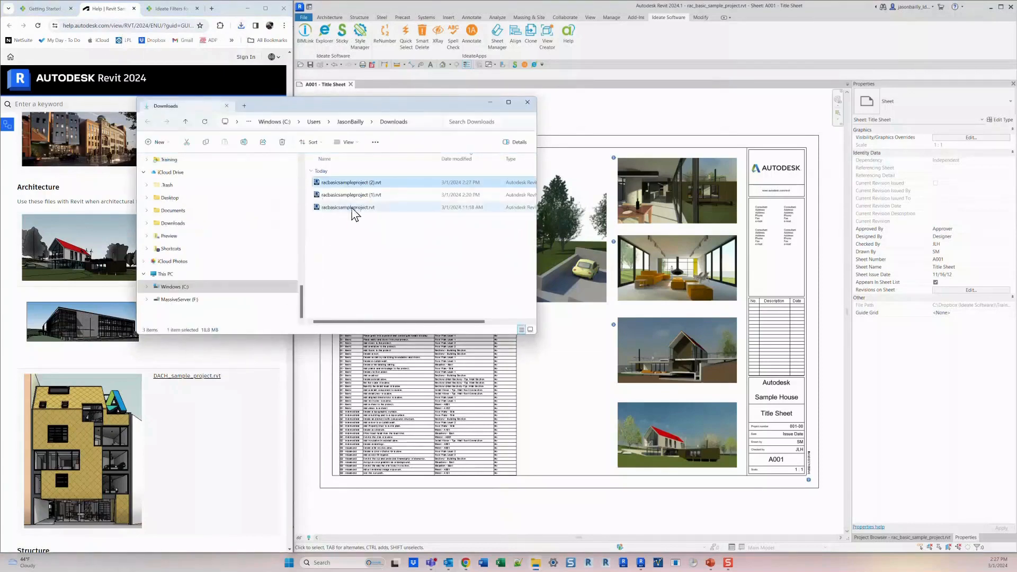
{"action": "left_click", "coordinate": [527, 102]}
{"action": "left_click", "coordinate": [135, 9]}
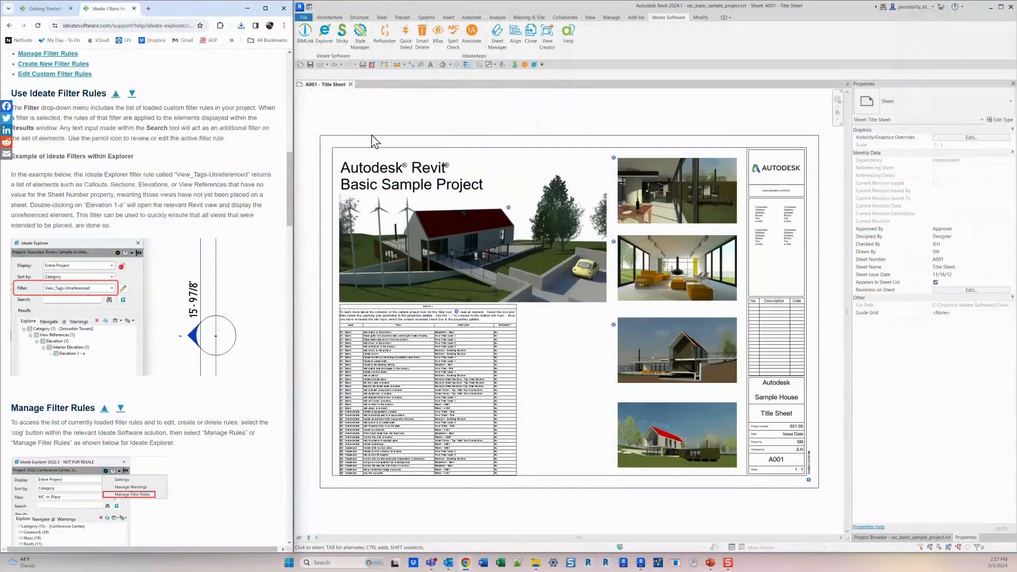
Step: Bring up the Searching for Elements section of the Getting Started Guide and launch Ideate Explorer in Revit
{"action": "left_click", "coordinate": [60, 11]}
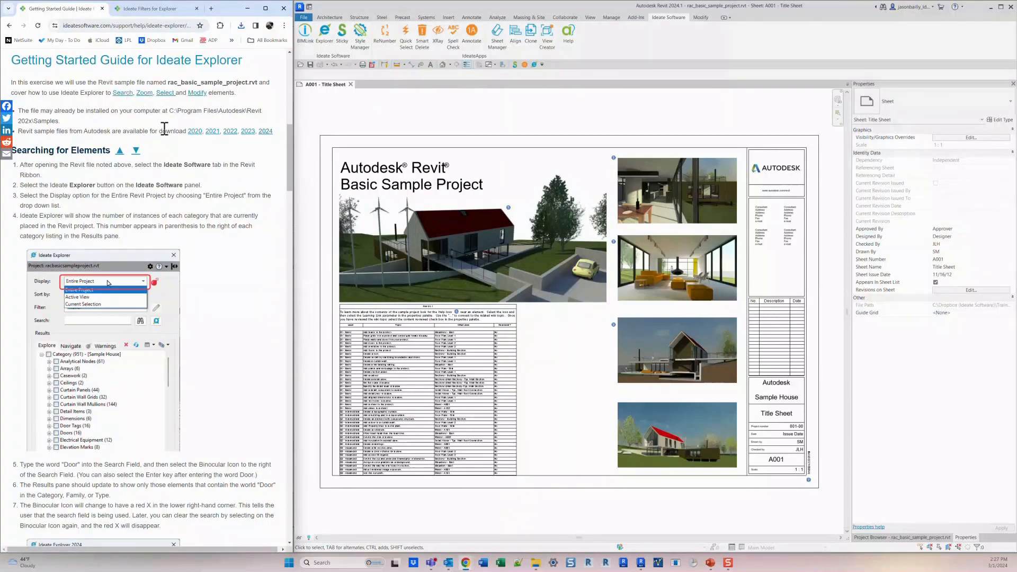
{"action": "scroll", "coordinate": [129, 94], "scroll_direction": "down", "scroll_amount": 2}
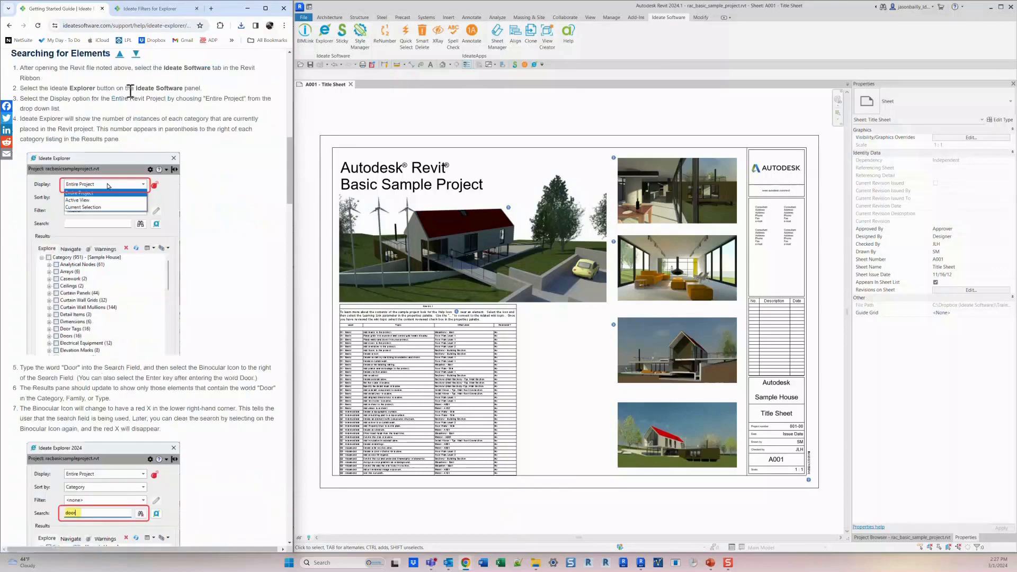
{"action": "left_click", "coordinate": [424, 110]}
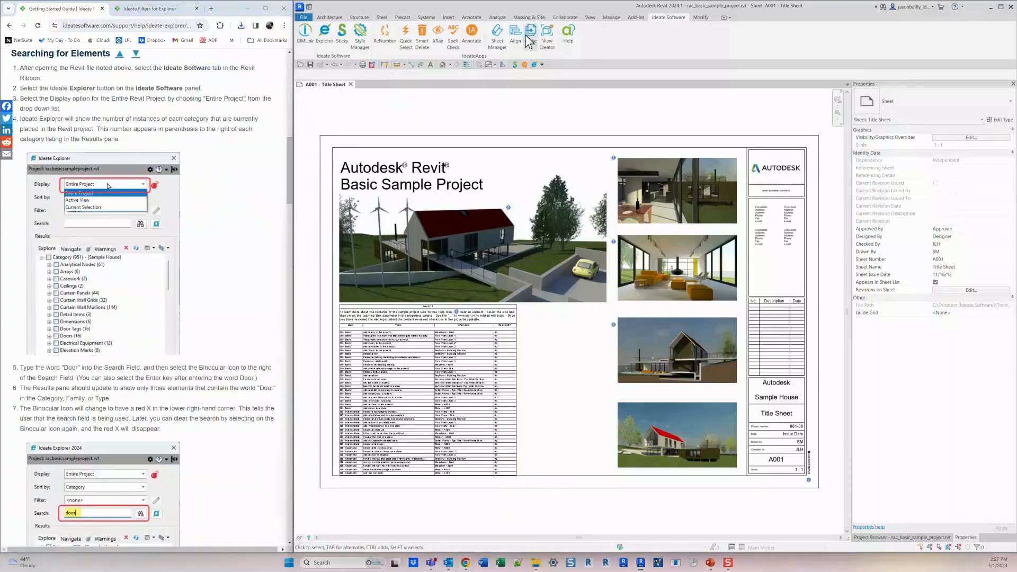
{"action": "left_click", "coordinate": [331, 35]}
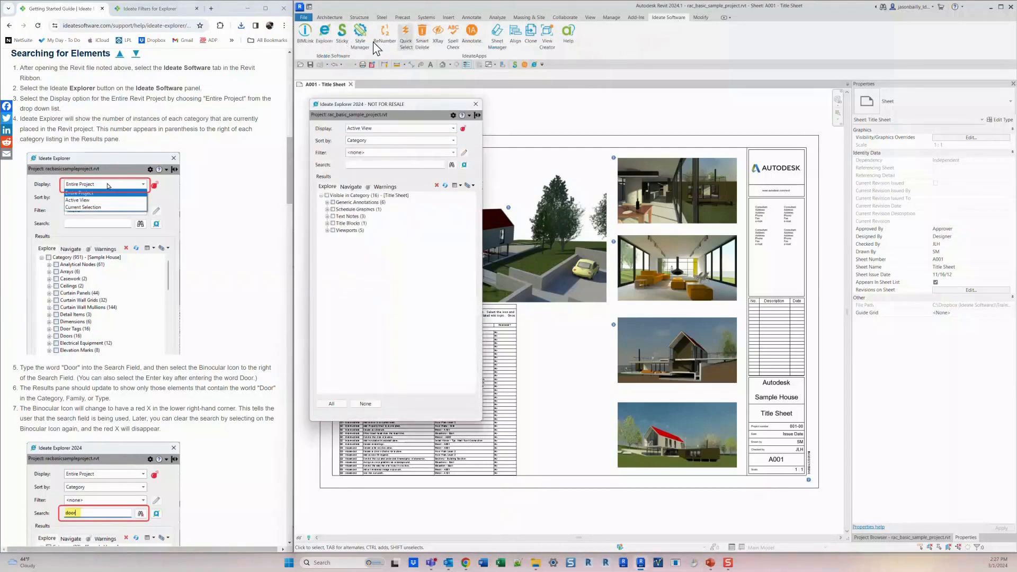
Step: Compare the element lists by displaying Entire Project, Current Selection and Active View in turn
{"action": "left_click", "coordinate": [361, 132]}
{"action": "left_click", "coordinate": [361, 133]}
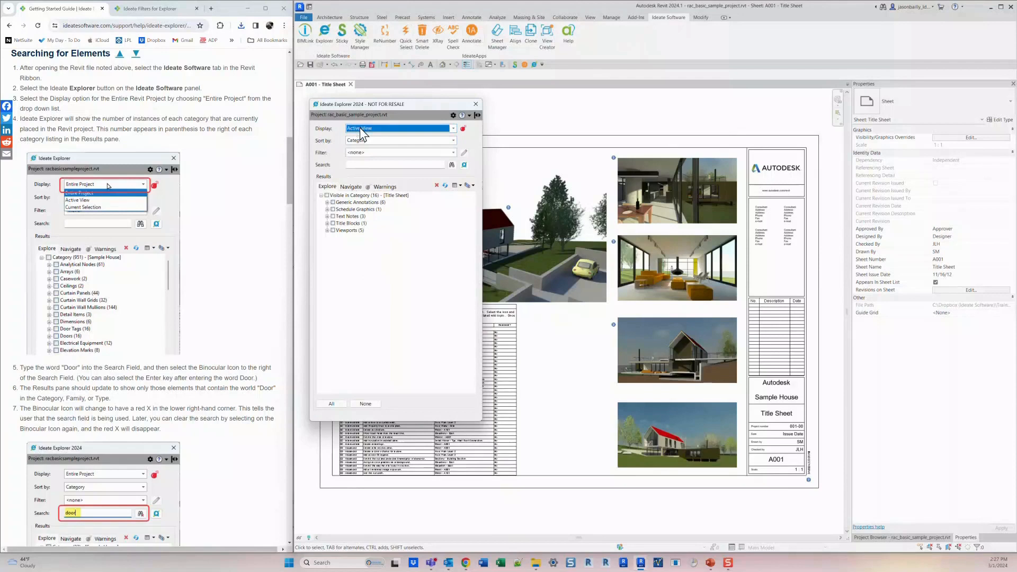
{"action": "left_click", "coordinate": [360, 133]}
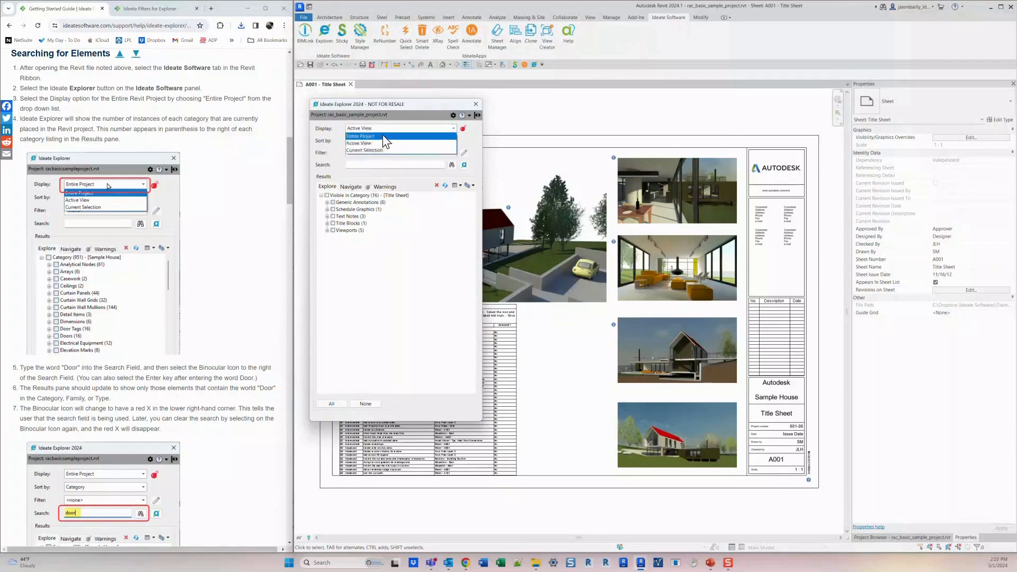
{"action": "left_click", "coordinate": [383, 137]}
{"action": "left_click", "coordinate": [364, 128]}
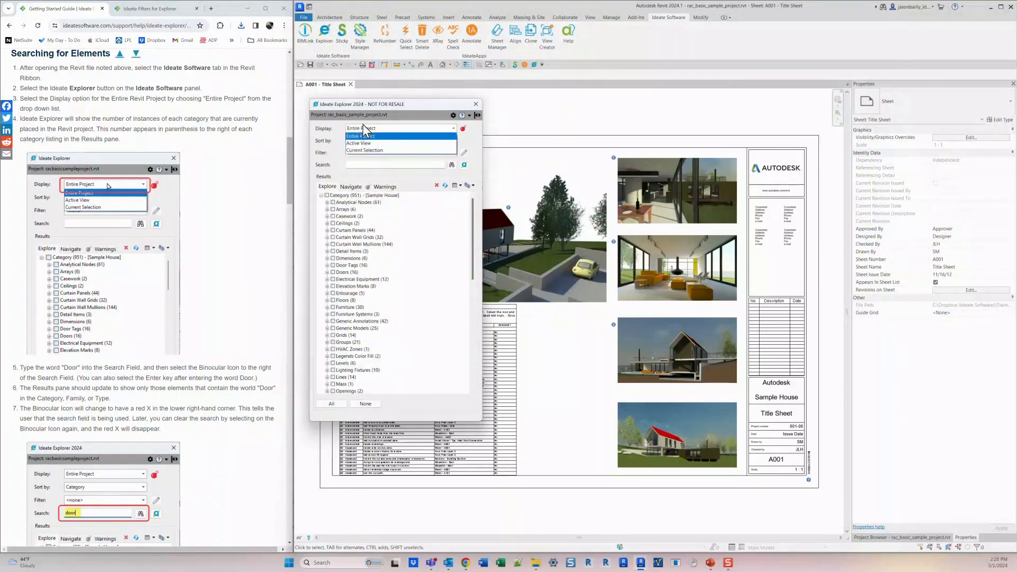
{"action": "left_click", "coordinate": [366, 151]}
{"action": "left_click", "coordinate": [363, 130]}
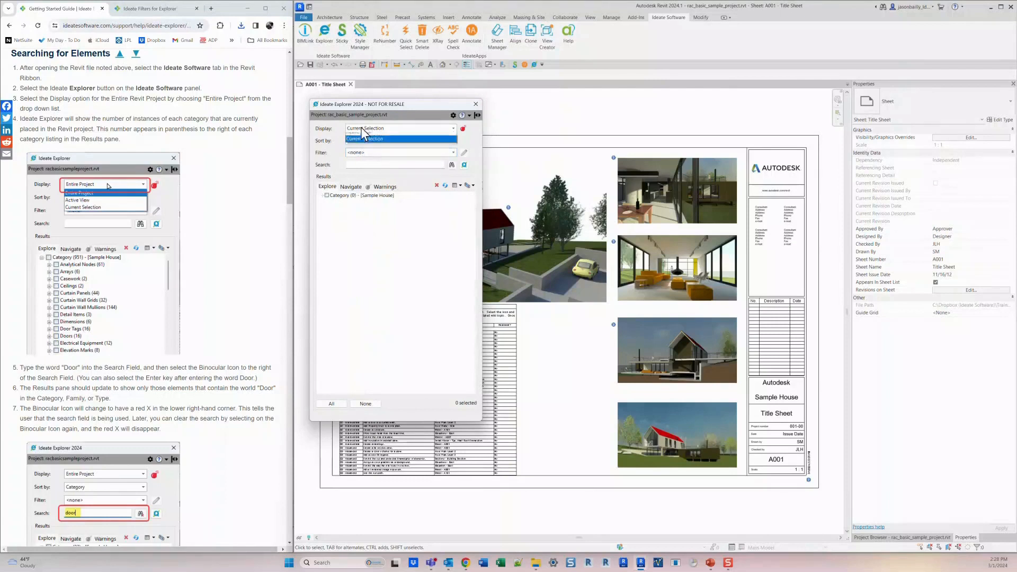
{"action": "left_click", "coordinate": [358, 144]}
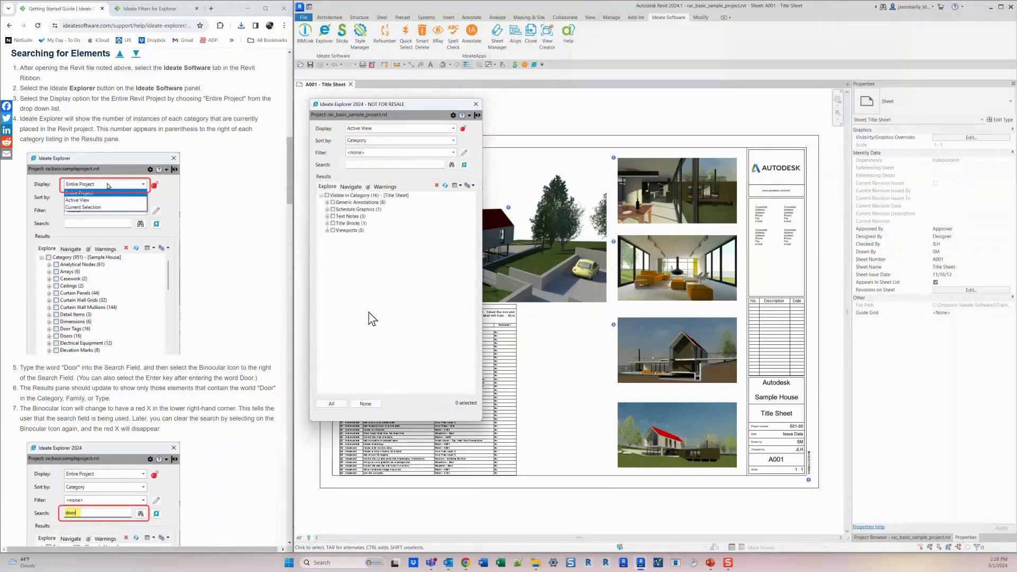
Step: Select all elements visible on the Title Sheet, display them as Current Selection, and clear the selection
{"action": "left_click", "coordinate": [328, 196]}
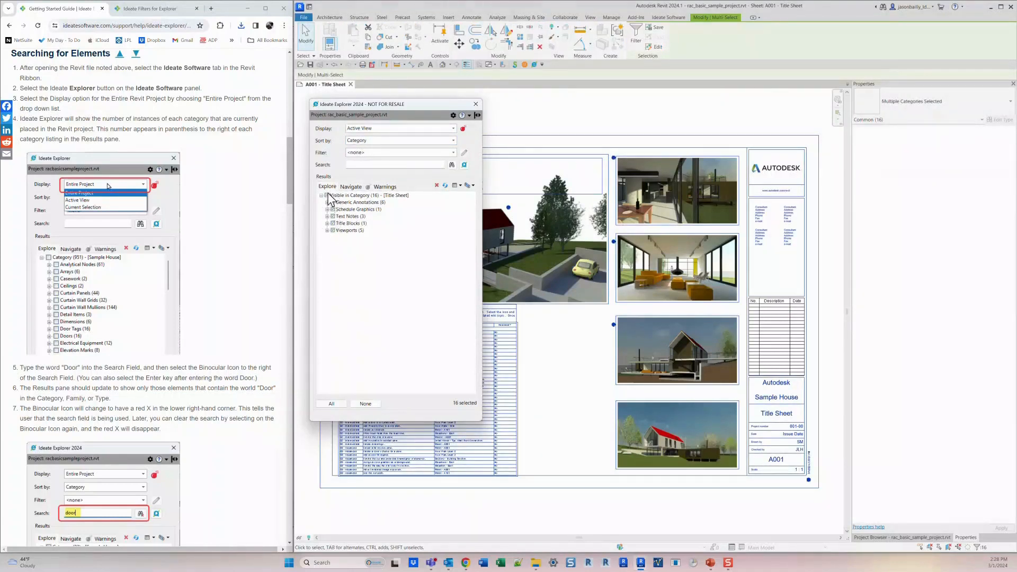
{"action": "left_click", "coordinate": [363, 128]}
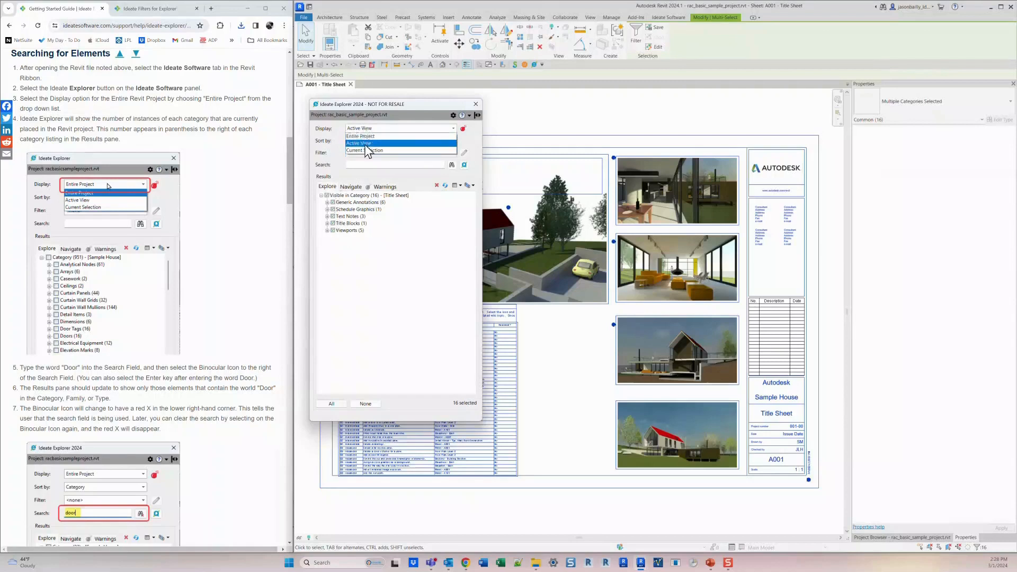
{"action": "left_click", "coordinate": [367, 151]}
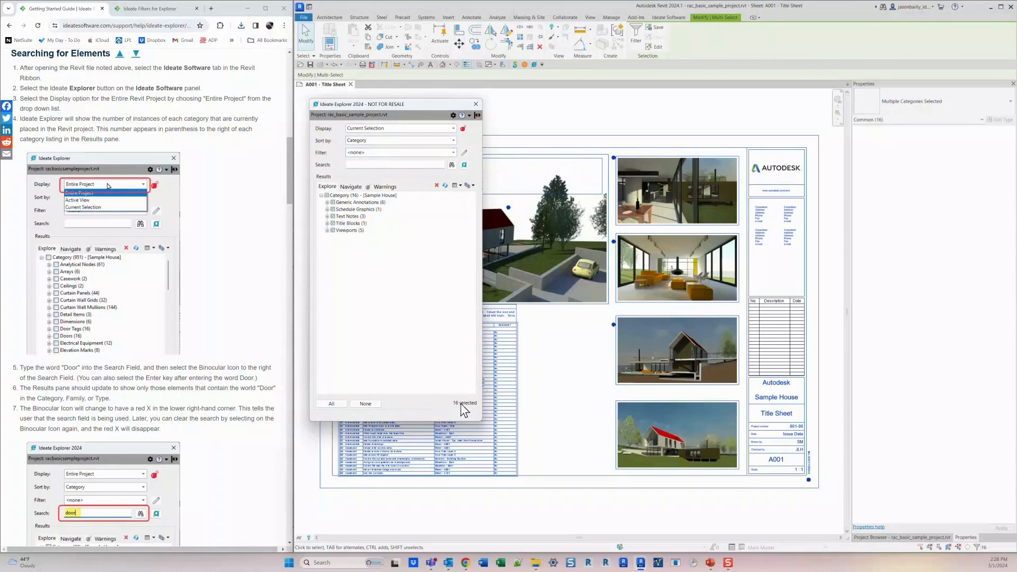
{"action": "left_click", "coordinate": [361, 404]}
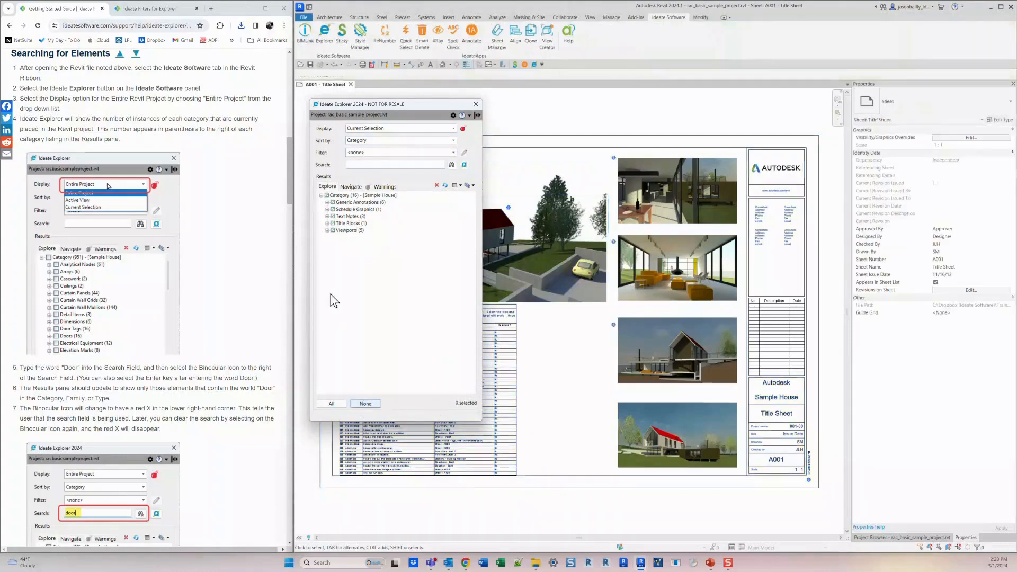
Step: Search Ideate Explorer for "door" and set the display scope to Entire Project
{"action": "left_click", "coordinate": [397, 163]}
{"action": "type", "text": "door"}
{"action": "key", "text": "Return"}
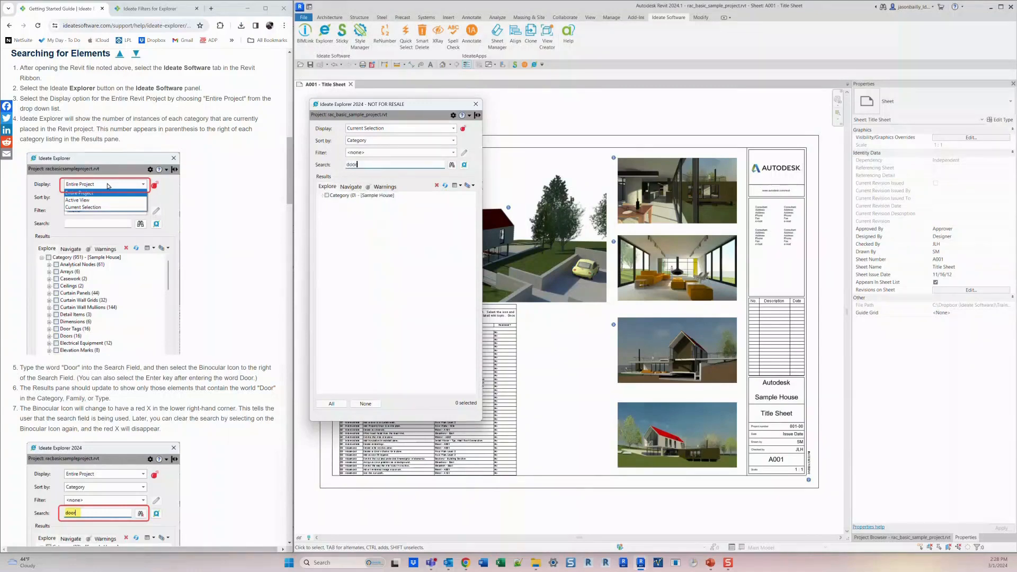
{"action": "left_click", "coordinate": [454, 129]}
{"action": "left_click", "coordinate": [361, 137]}
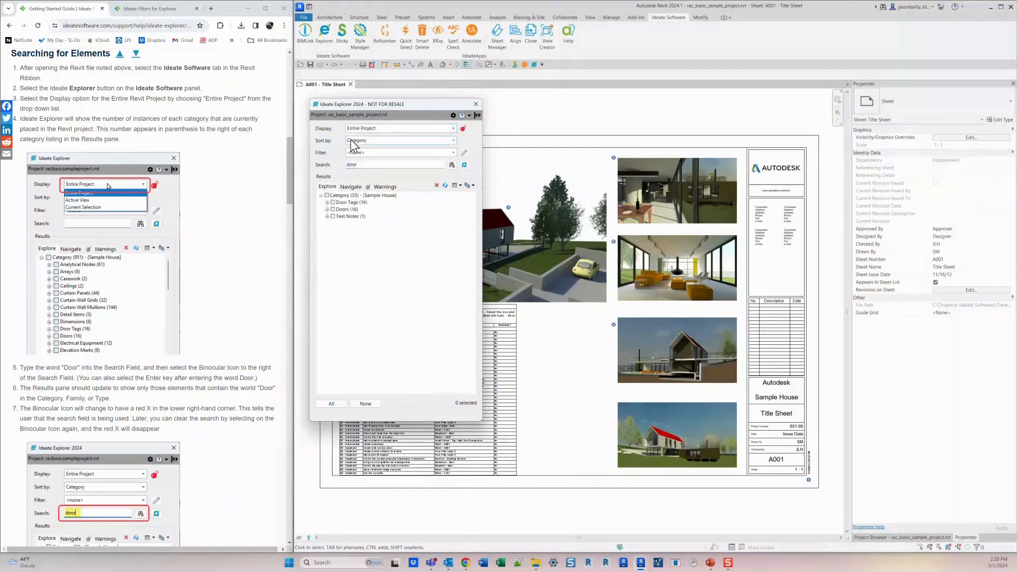
{"action": "left_click", "coordinate": [364, 165]}
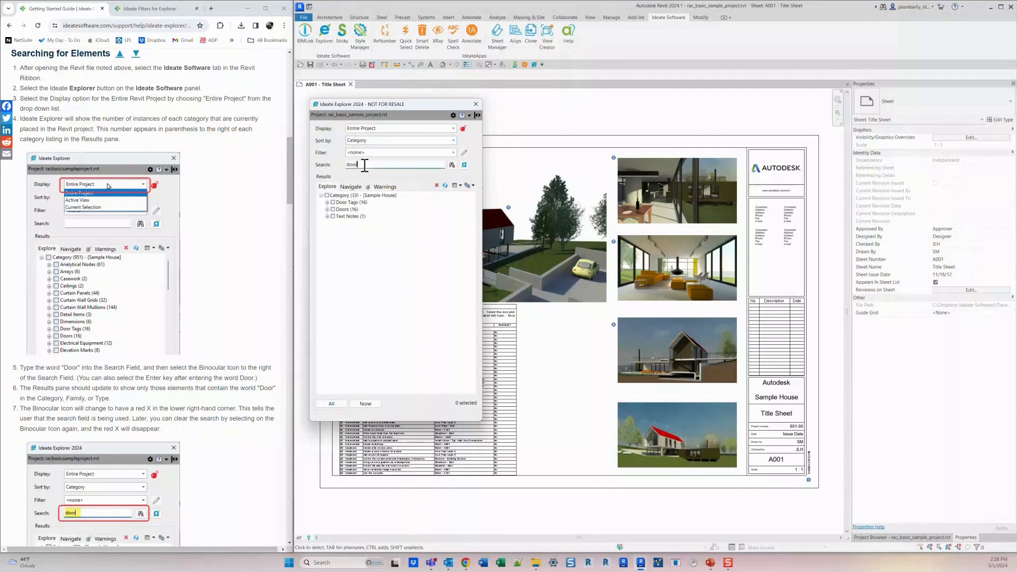
Step: Select all Doors and Door Tags in the search results and expand the Text Notes category
{"action": "left_click", "coordinate": [332, 209]}
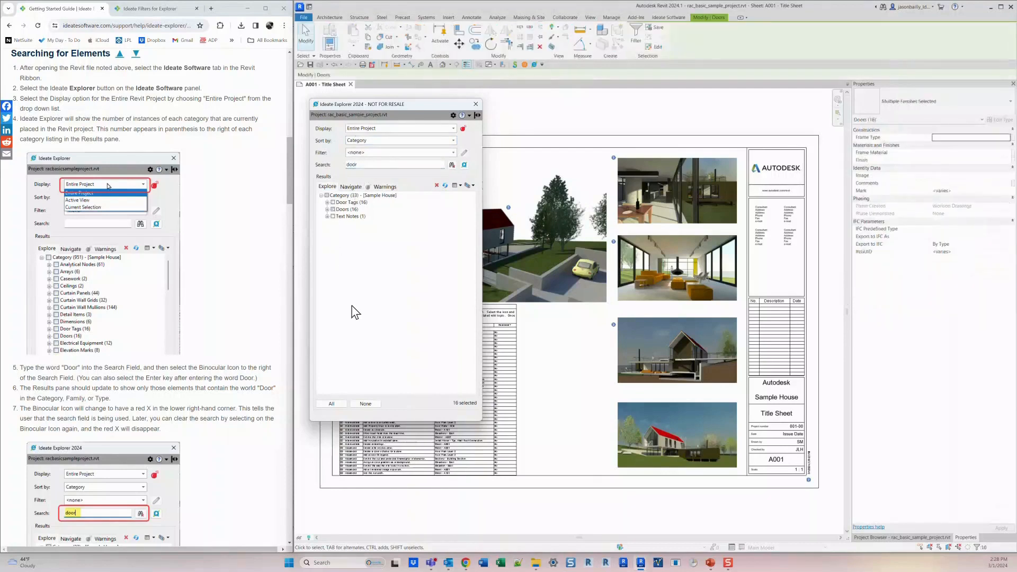
{"action": "left_click", "coordinate": [333, 203]}
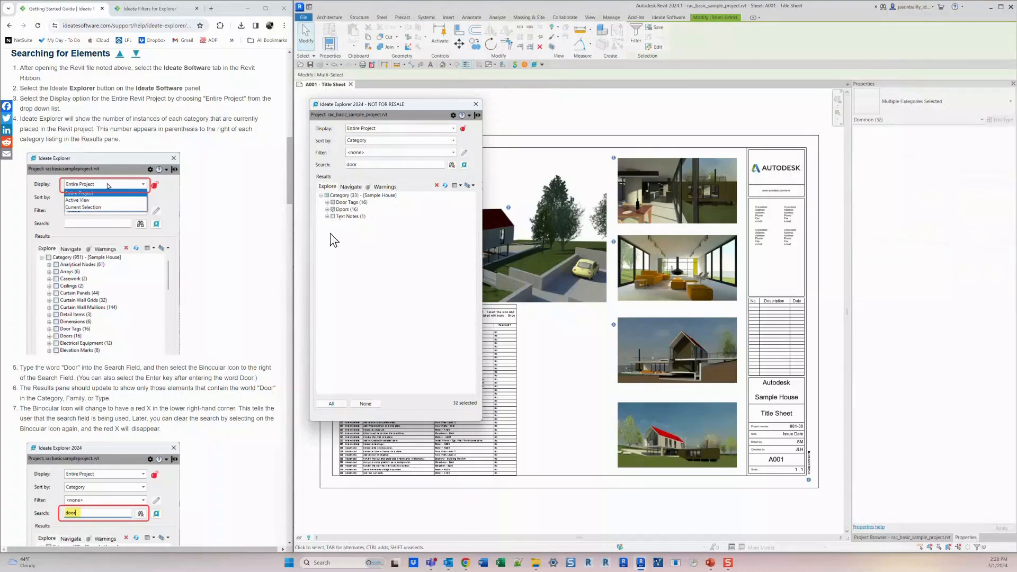
{"action": "left_click", "coordinate": [327, 217]}
{"action": "left_click", "coordinate": [334, 224]}
{"action": "left_click", "coordinate": [340, 231]}
Step: Clear the door search and the current selection, and select the whole Doors category in the full project list
{"action": "left_click", "coordinate": [452, 165]}
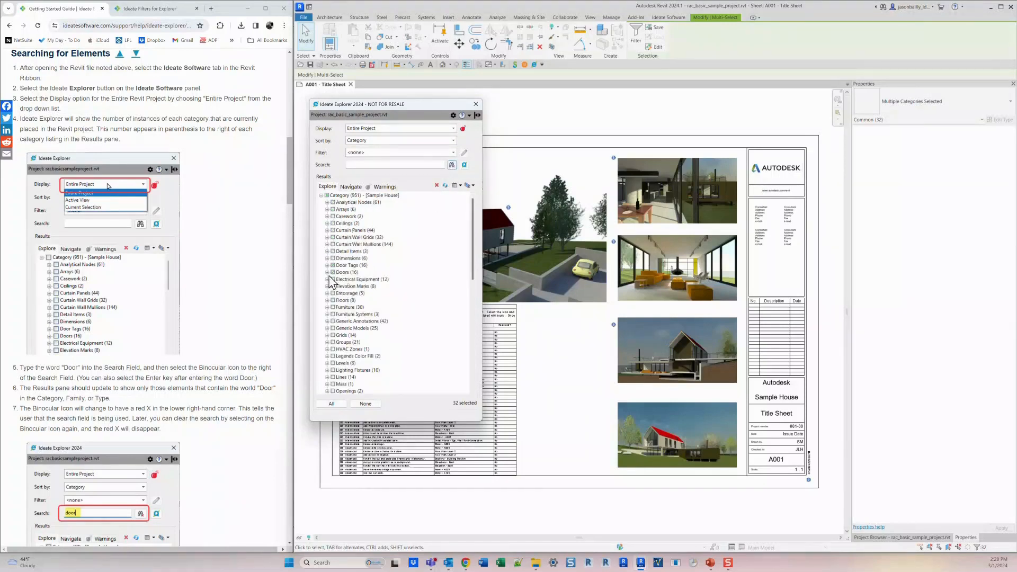
{"action": "left_click", "coordinate": [365, 404]}
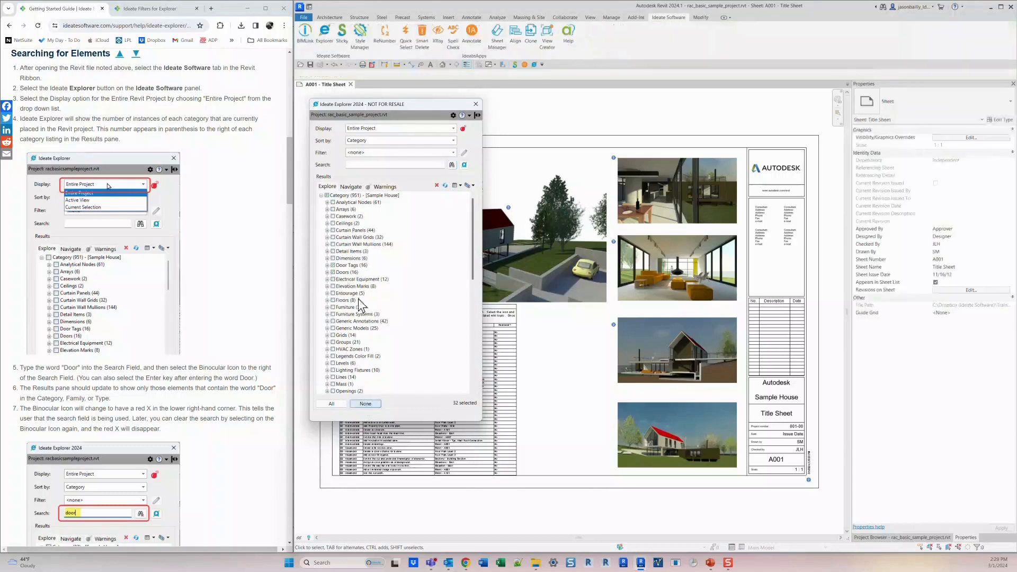
{"action": "left_click", "coordinate": [333, 272]}
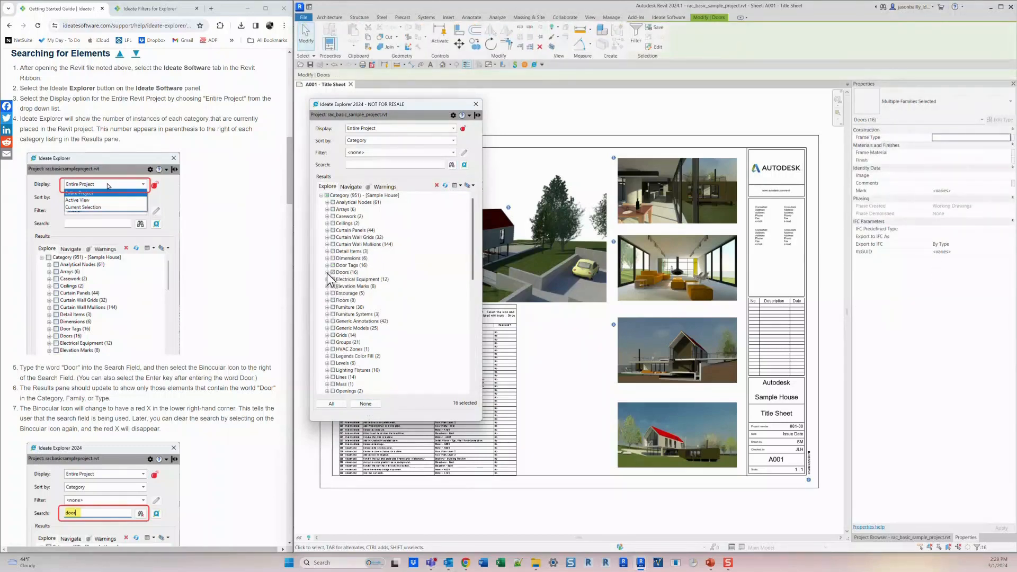
Step: Expand the Doors category down to the individual instances of the Entrance door family
{"action": "left_click", "coordinate": [327, 272]}
{"action": "scroll", "coordinate": [370, 259], "scroll_direction": "down", "scroll_amount": 2}
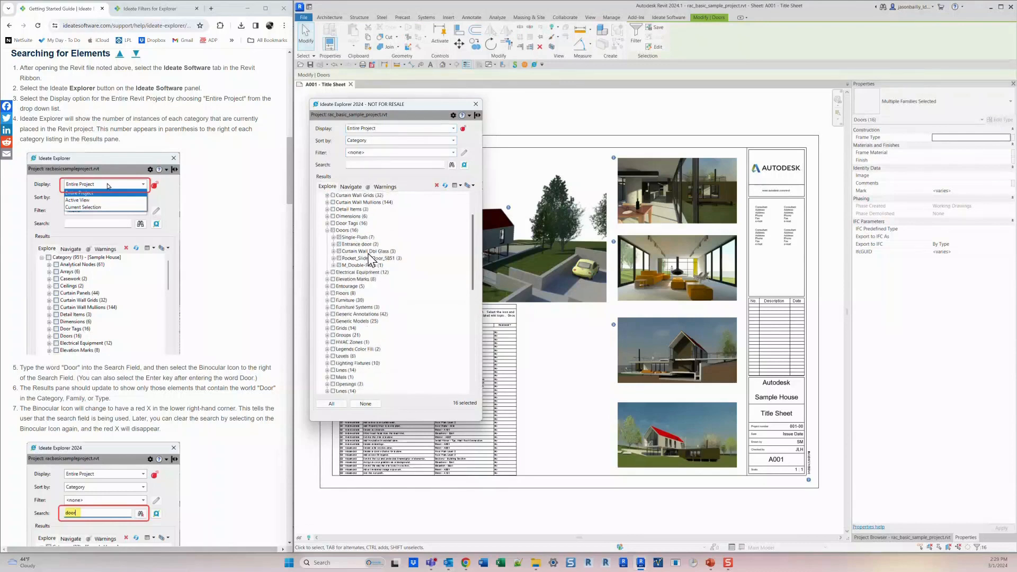
{"action": "left_click", "coordinate": [333, 244]}
{"action": "left_click", "coordinate": [340, 251]}
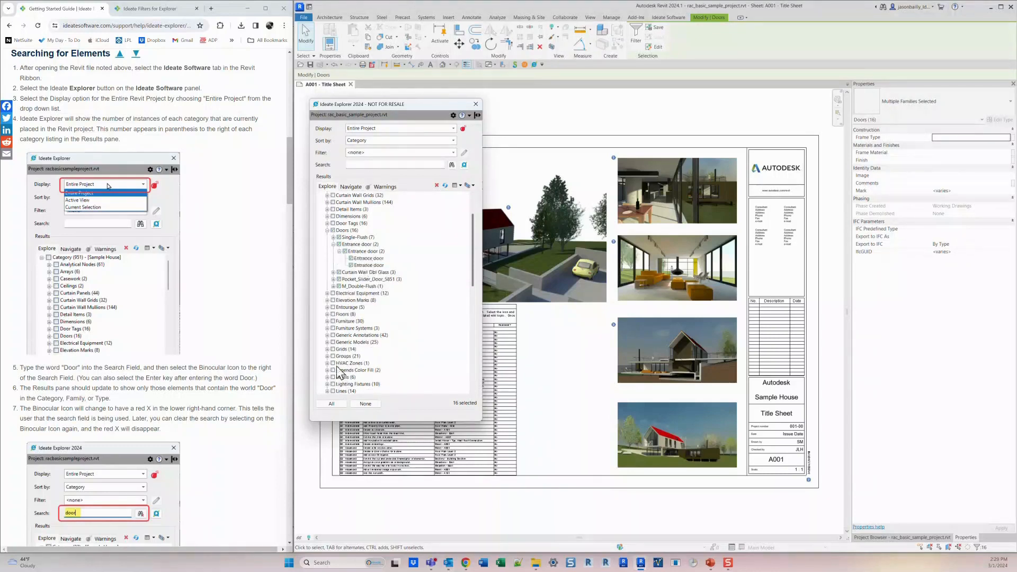
Step: Replace the current selection with only the first Entrance door instance and zoom to it in a plan view that shows it
{"action": "left_click", "coordinate": [366, 404]}
{"action": "left_click", "coordinate": [366, 259]}
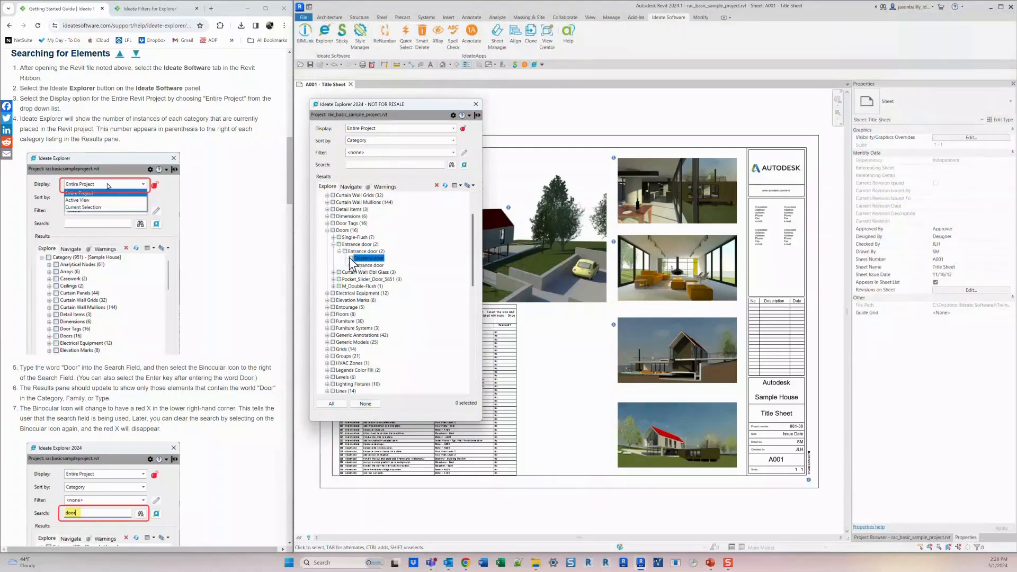
{"action": "left_click", "coordinate": [351, 258]}
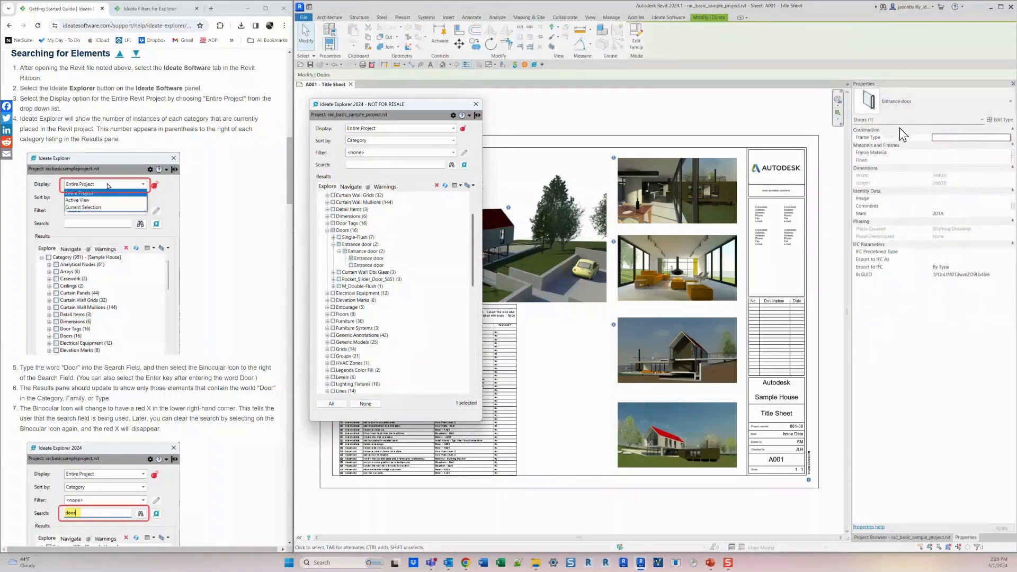
{"action": "left_click", "coordinate": [371, 259]}
{"action": "double_click", "coordinate": [370, 259]}
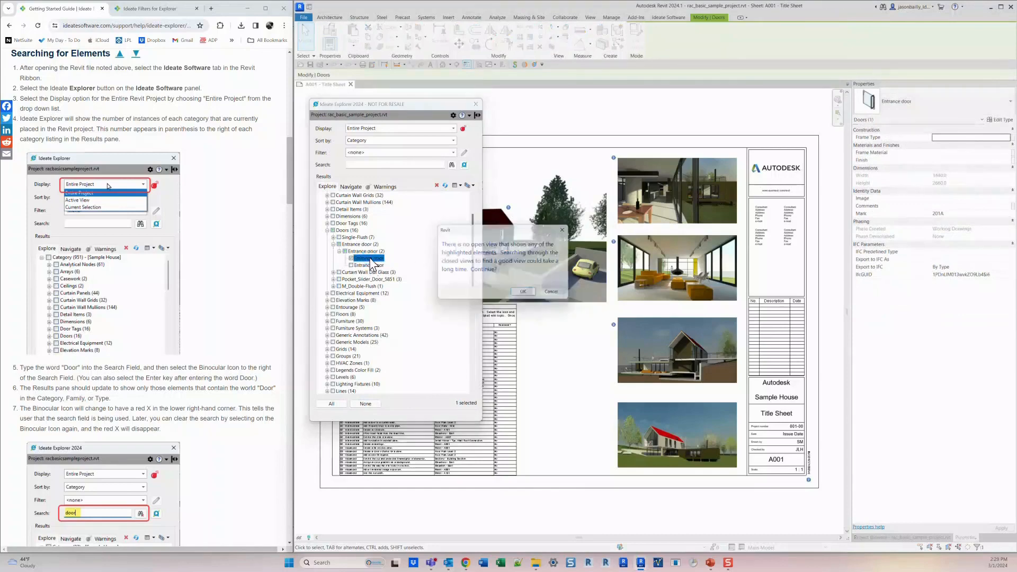
{"action": "left_click", "coordinate": [533, 294]}
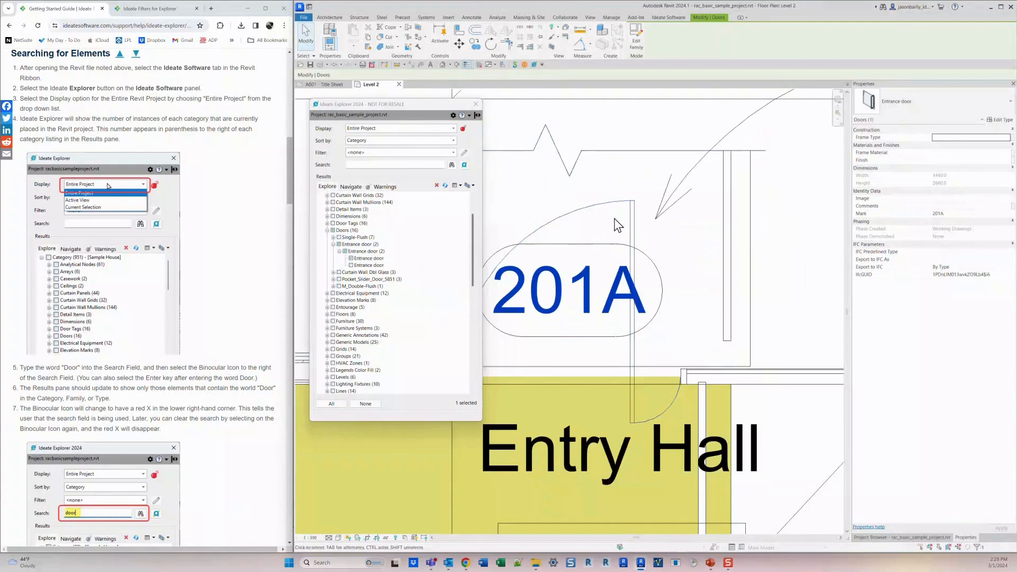
{"action": "scroll", "coordinate": [613, 218], "scroll_direction": "down", "scroll_amount": 2}
{"action": "scroll", "coordinate": [613, 219], "scroll_direction": "up", "scroll_amount": 1}
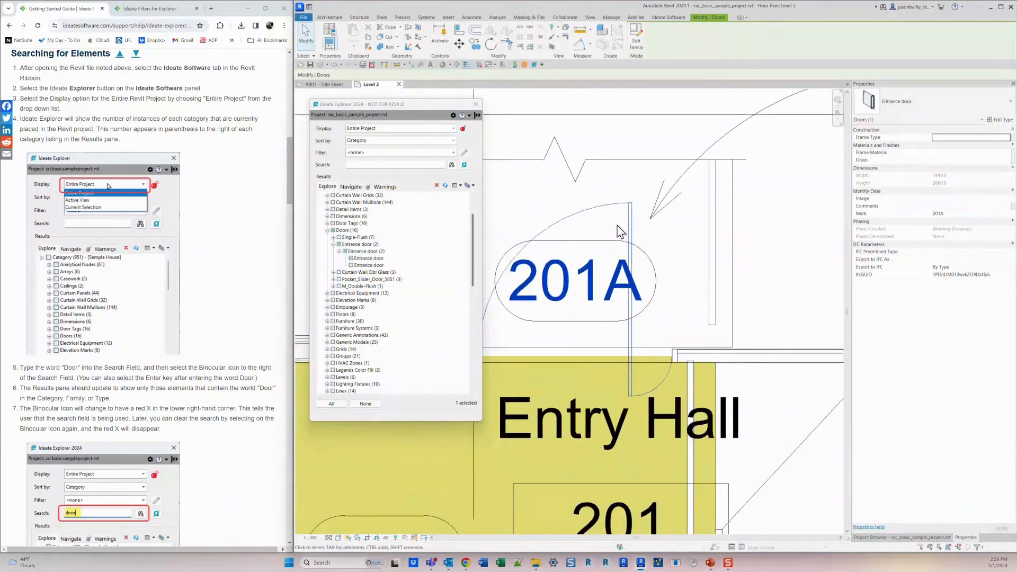
Step: Add the second Entrance door instance to the selection, zoom to it, and fit both entrance doors in the Level 2 plan
{"action": "left_click", "coordinate": [352, 265]}
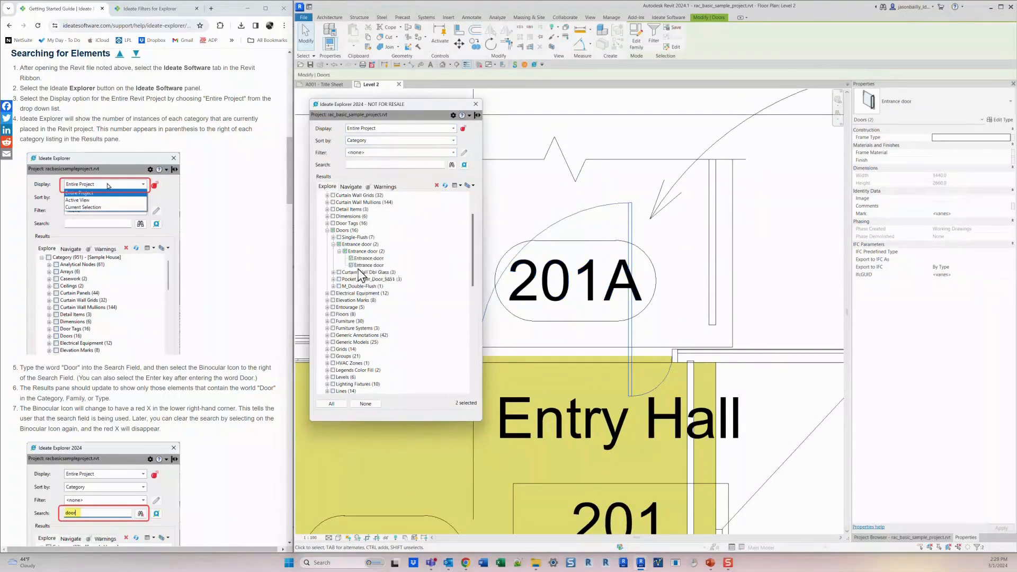
{"action": "double_click", "coordinate": [365, 267]}
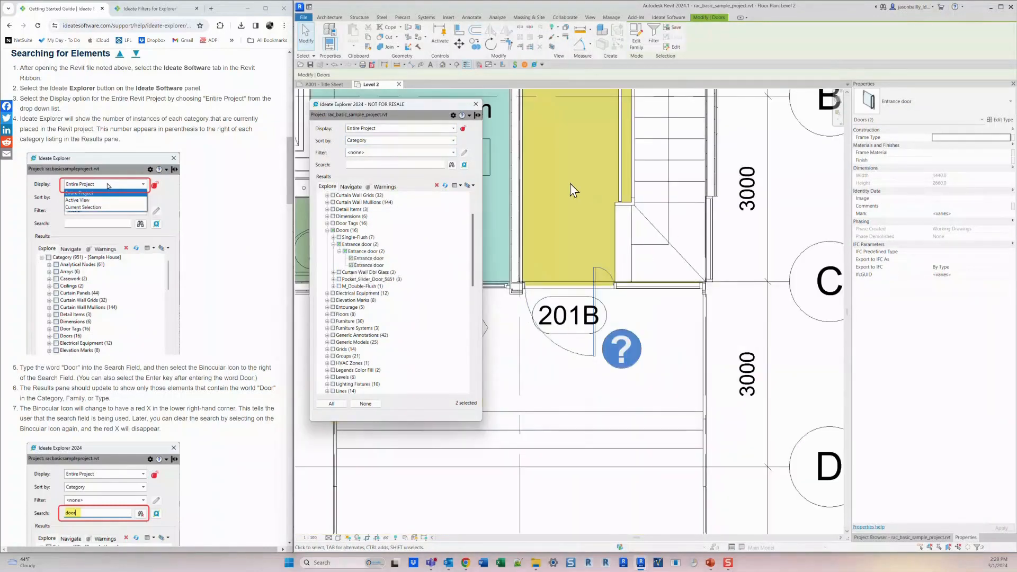
{"action": "right_click", "coordinate": [363, 252]}
{"action": "left_click", "coordinate": [381, 276]}
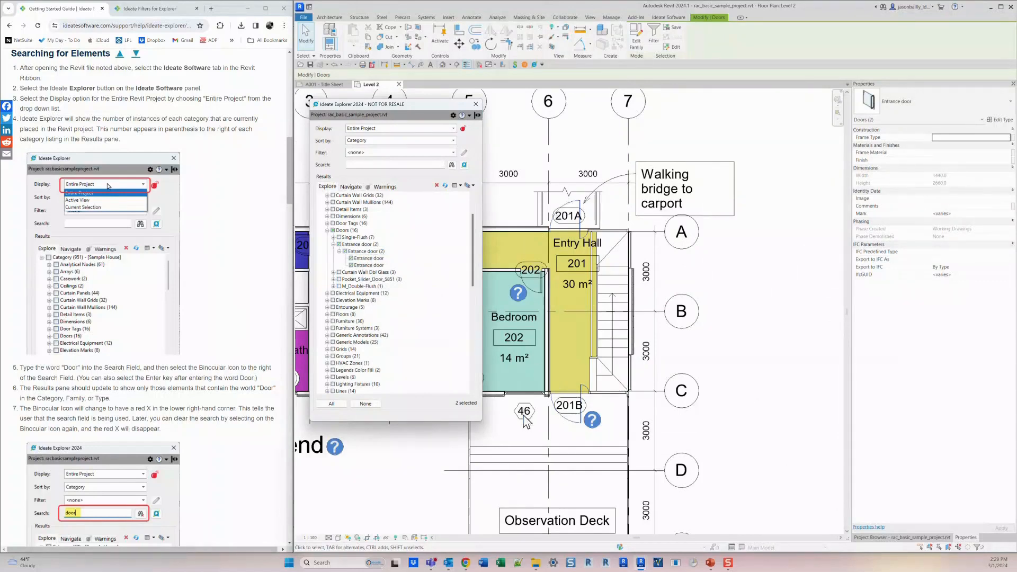
Step: Isolate the two selected entrance doors in the Level 2 plan and show them in a 3D selection box
{"action": "left_click", "coordinate": [473, 185]}
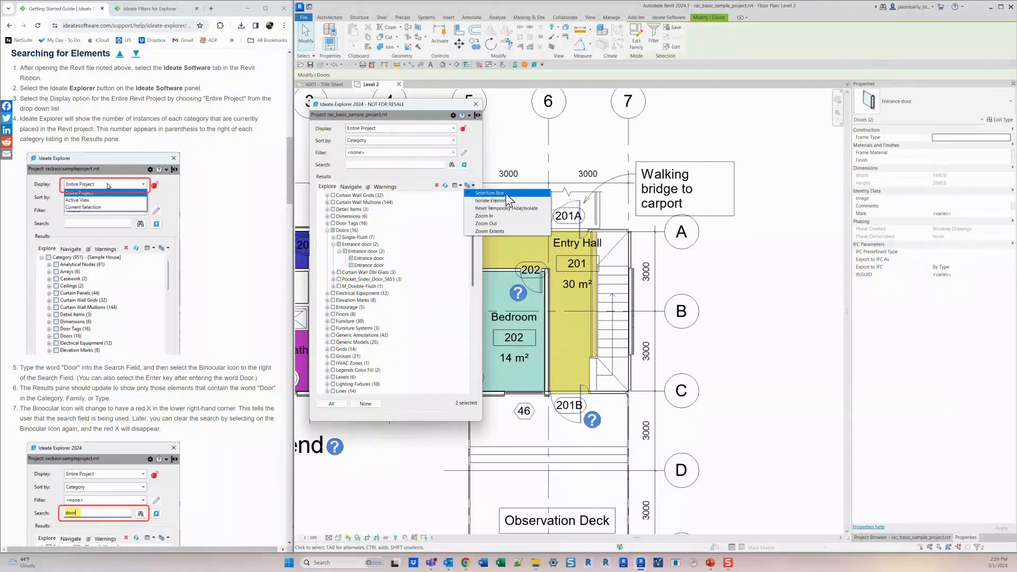
{"action": "left_click", "coordinate": [493, 201]}
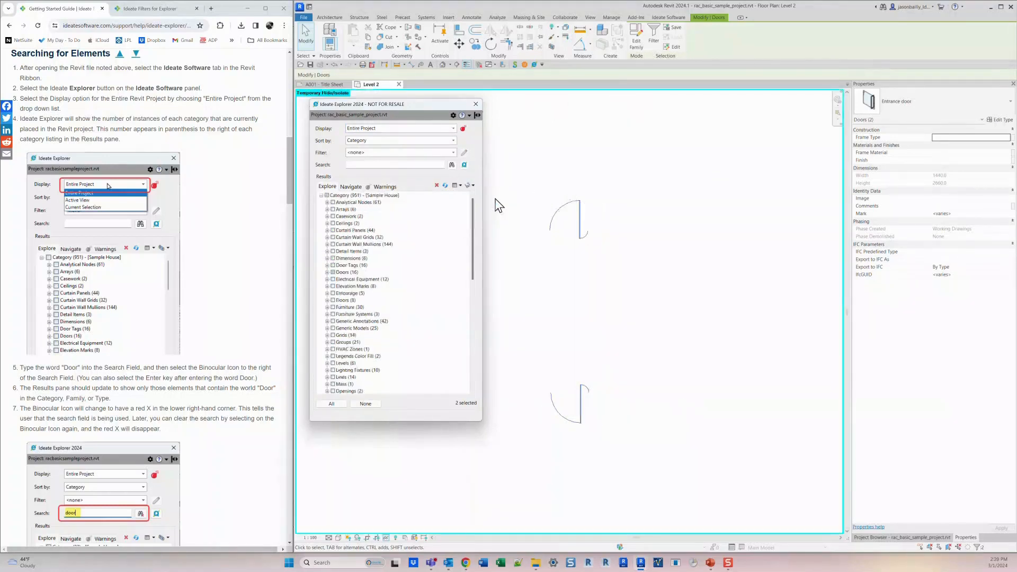
{"action": "left_click", "coordinate": [468, 185]}
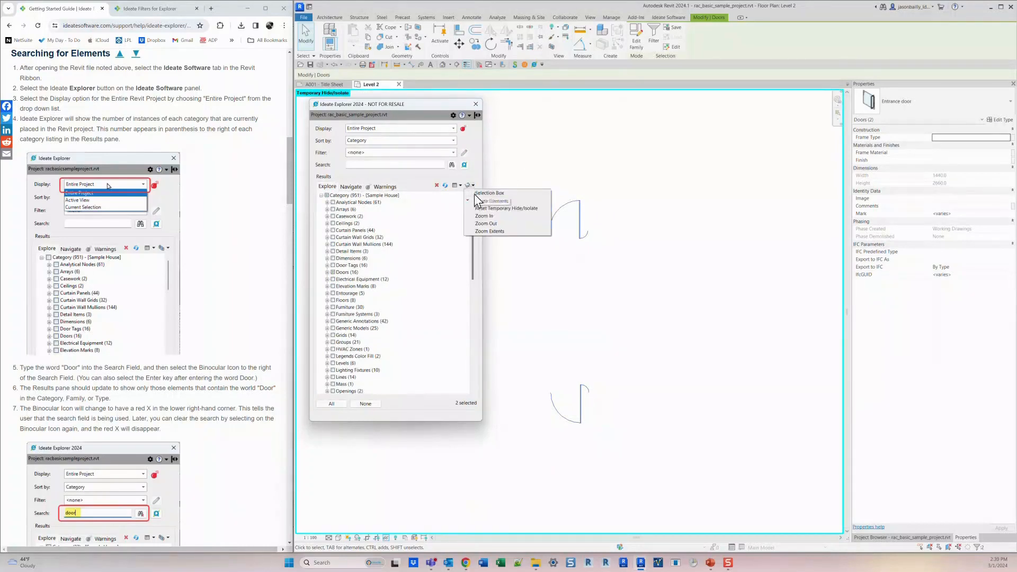
{"action": "left_click", "coordinate": [484, 193]}
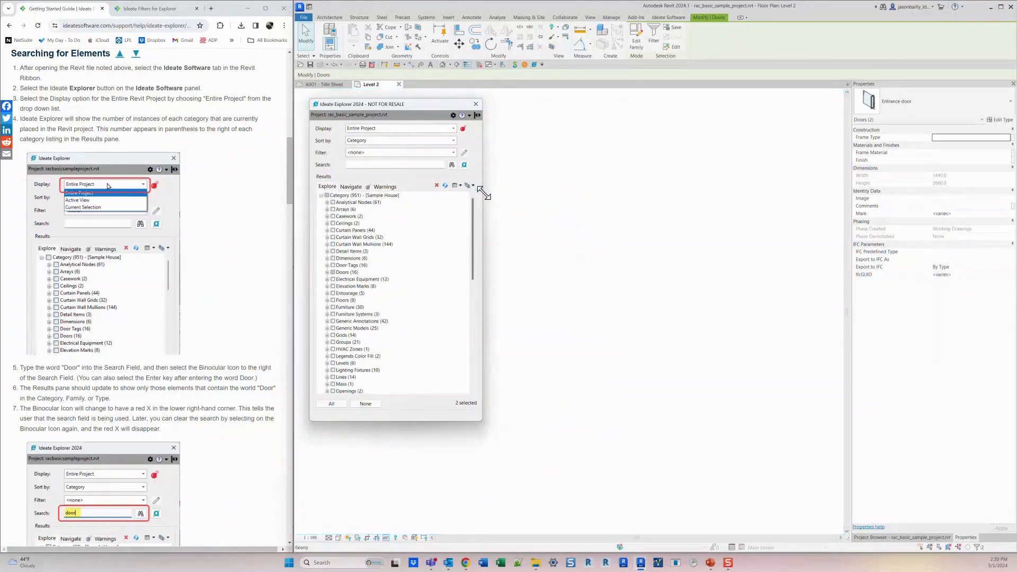
{"action": "scroll", "coordinate": [701, 175], "scroll_direction": "up", "scroll_amount": 2}
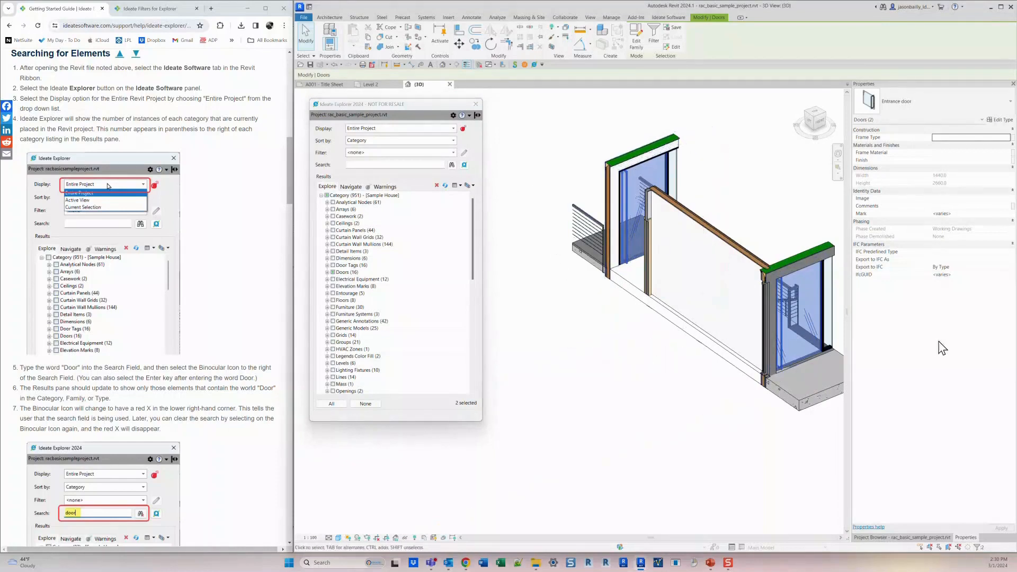
Step: Change both selected entrance doors to the Curtain Wall Dbl Glass type and close the 3D view
{"action": "left_click", "coordinate": [914, 104]}
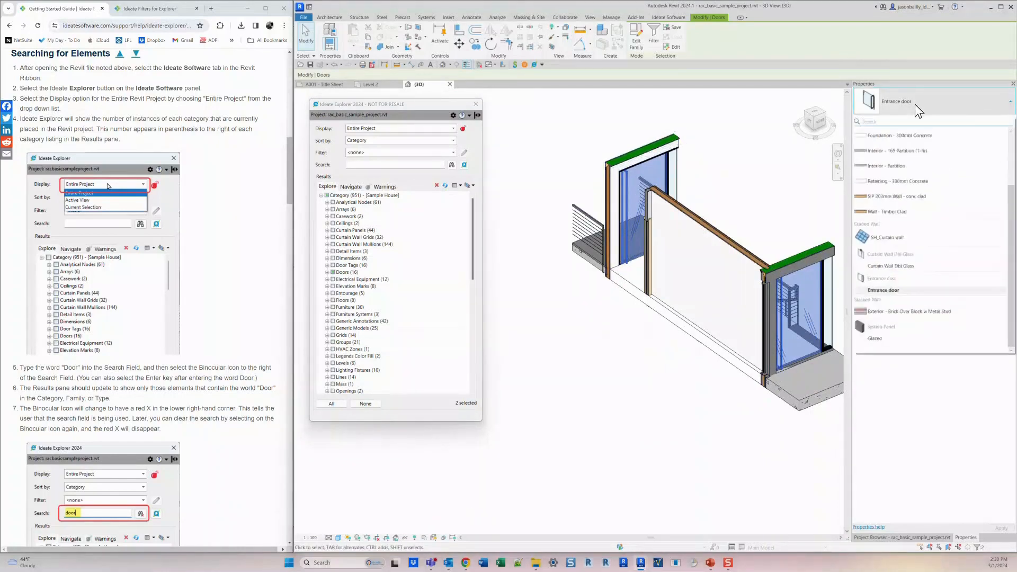
{"action": "left_click", "coordinate": [900, 267]}
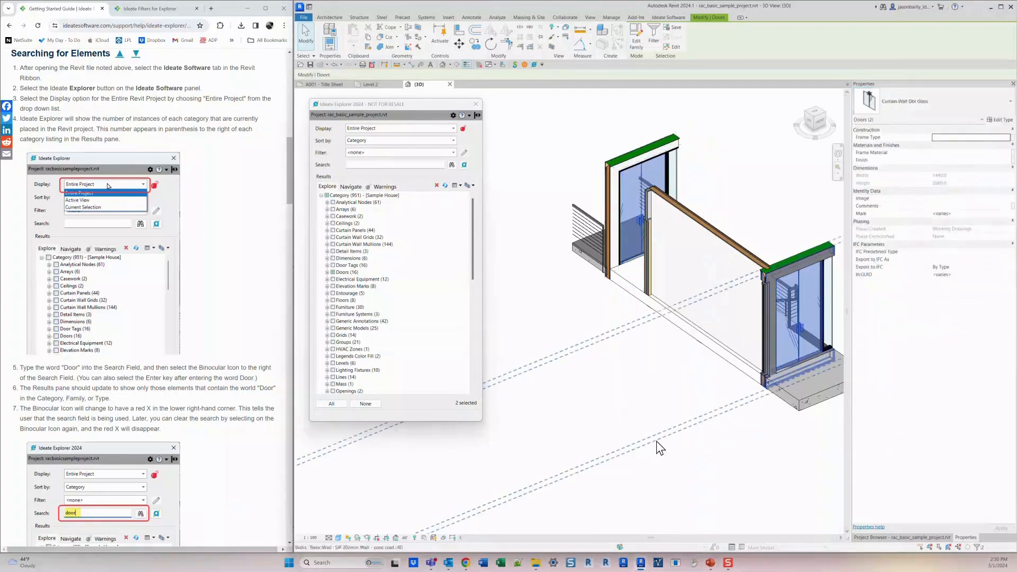
{"action": "left_click", "coordinate": [449, 84]}
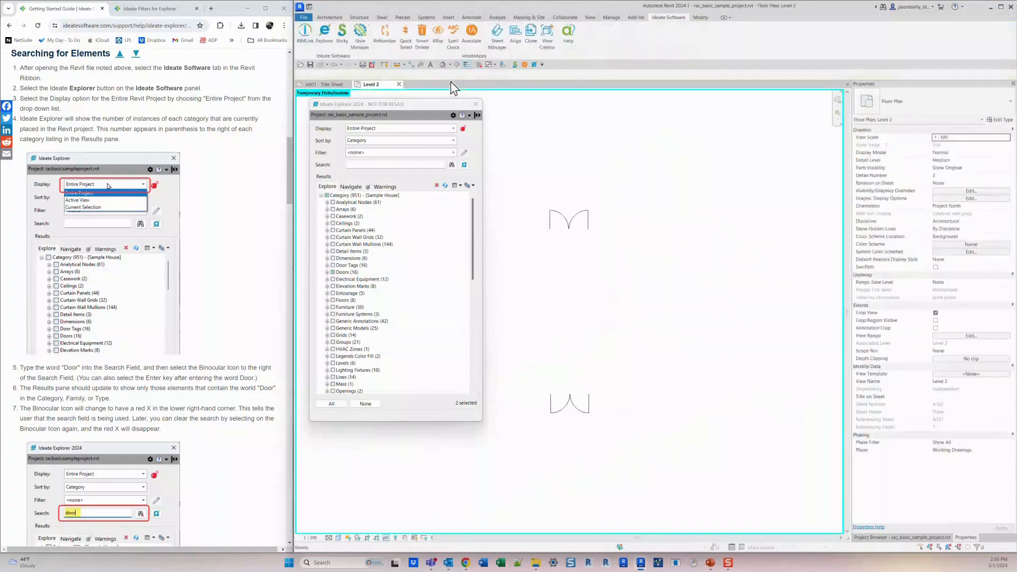
Step: Reset the temporary hide/isolate in the Level 2 plan
{"action": "left_click", "coordinate": [474, 185]}
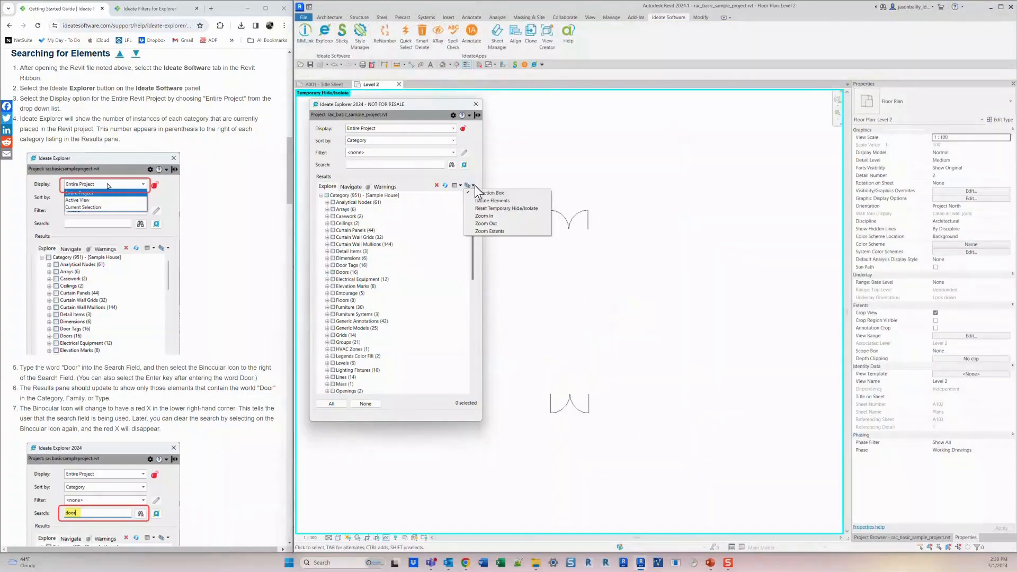
{"action": "left_click", "coordinate": [489, 208]}
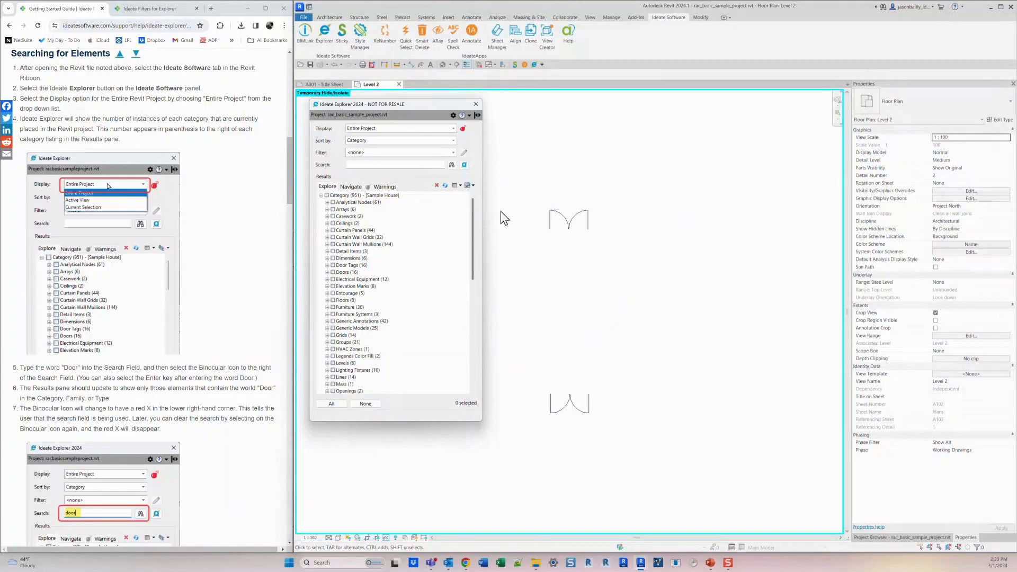
{"action": "middle_click_drag", "start_coordinate": [583, 369], "coordinate": [611, 364]}
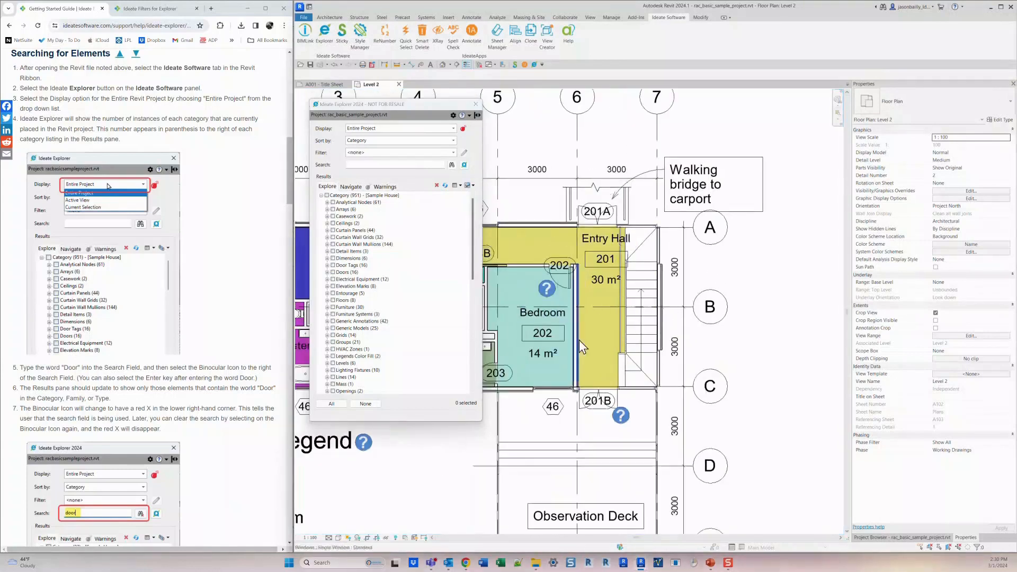
Step: Limit the element list to the Active View and search it for "doors"
{"action": "left_click", "coordinate": [389, 129]}
{"action": "left_click", "coordinate": [365, 141]}
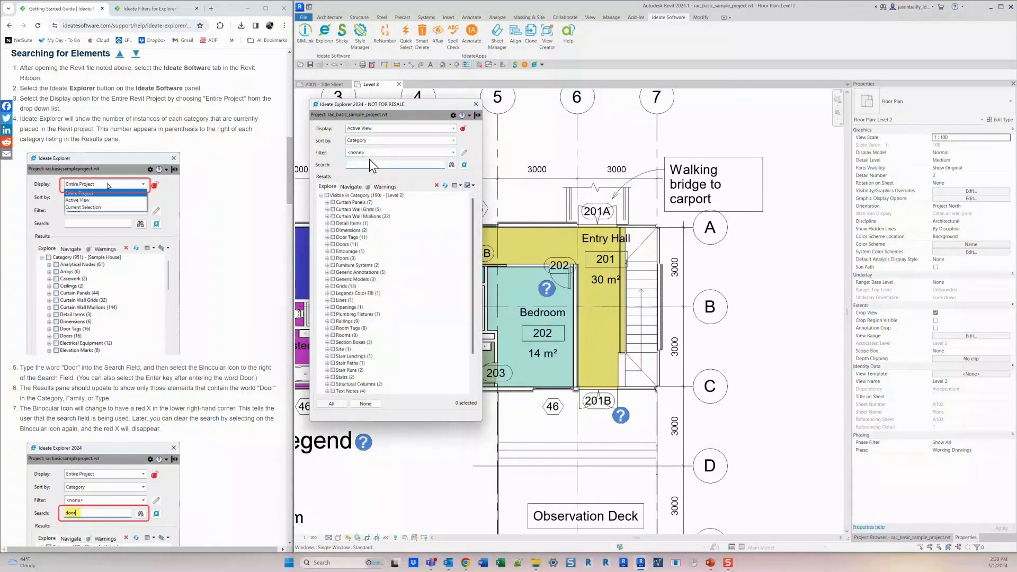
{"action": "type", "text": "doors"}
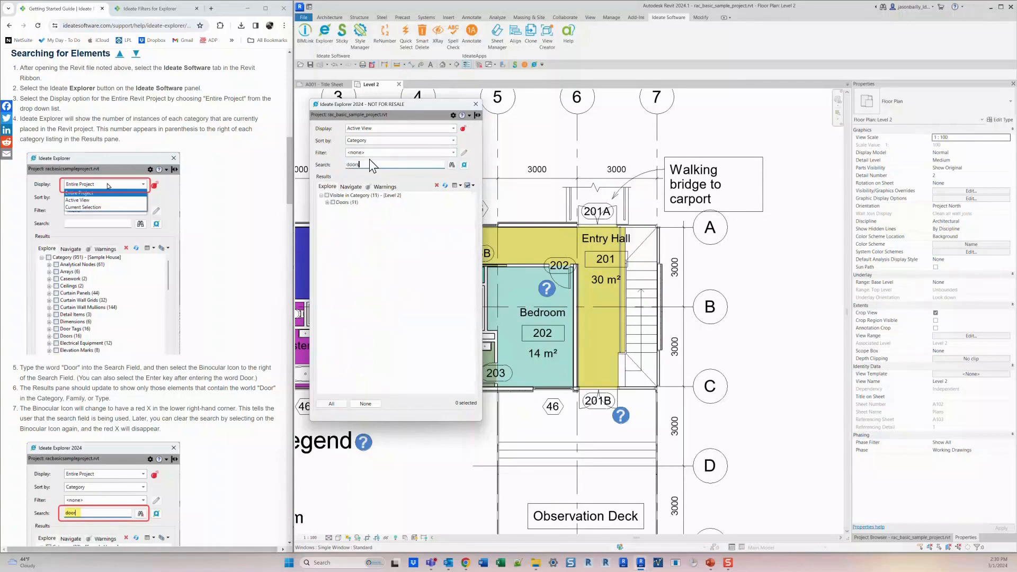
Step: Expand Doors down to the individual Curtain Wall Dbl Glass instances and select two of them
{"action": "left_click", "coordinate": [327, 202]}
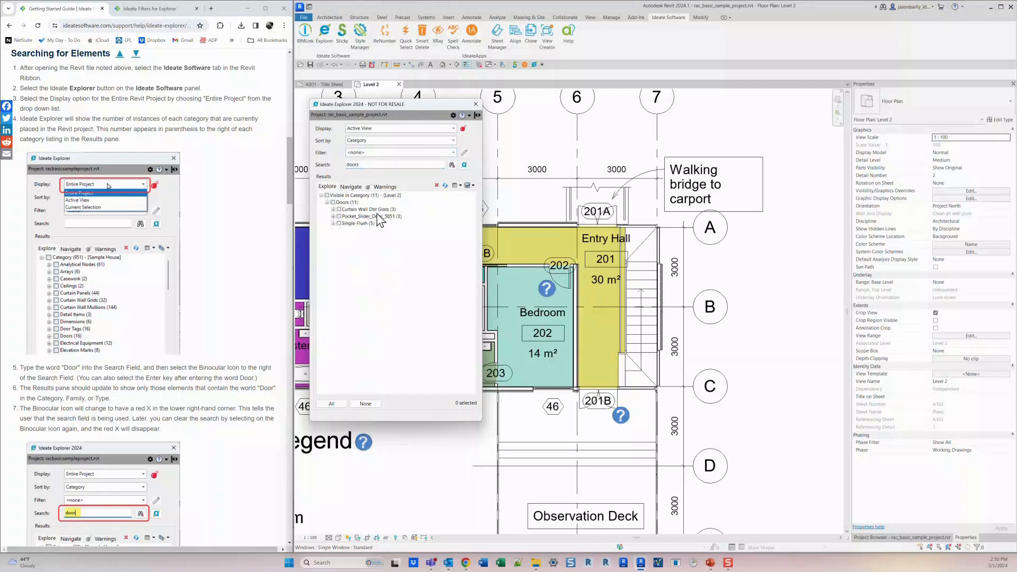
{"action": "left_click", "coordinate": [333, 210]}
{"action": "left_click", "coordinate": [339, 216]}
{"action": "left_click", "coordinate": [367, 238]}
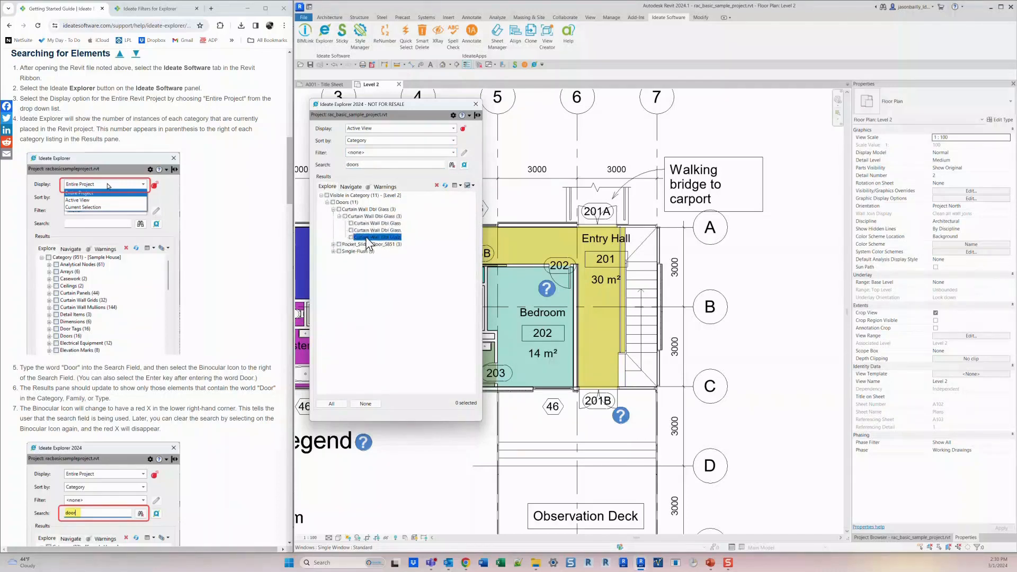
{"action": "left_click", "coordinate": [351, 230]}
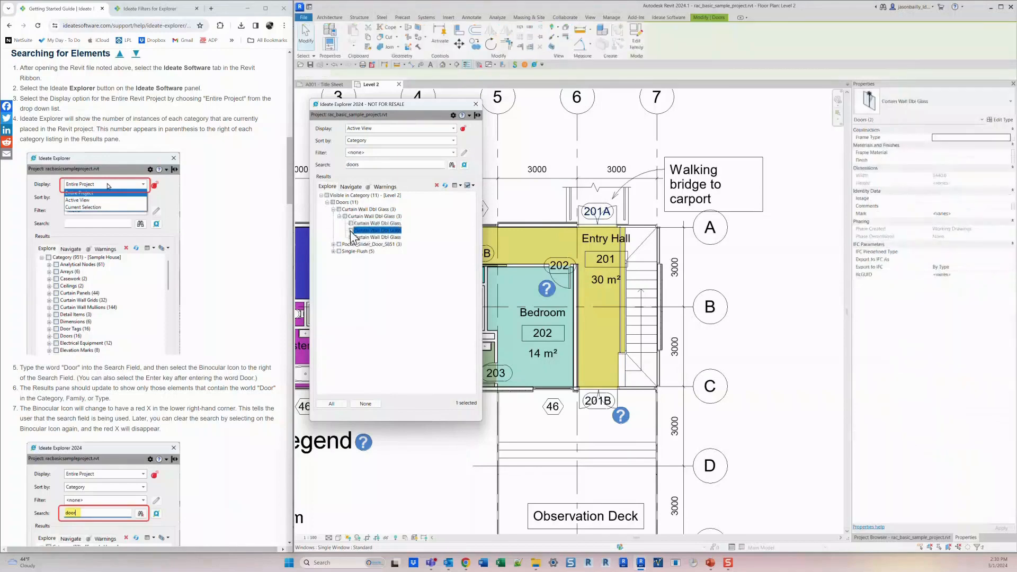
{"action": "left_click", "coordinate": [352, 237]}
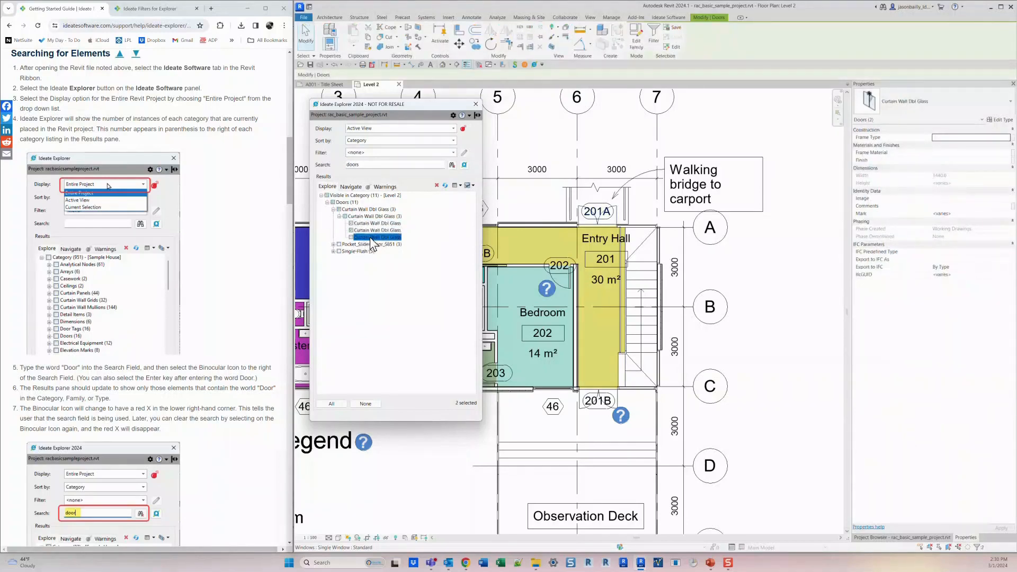
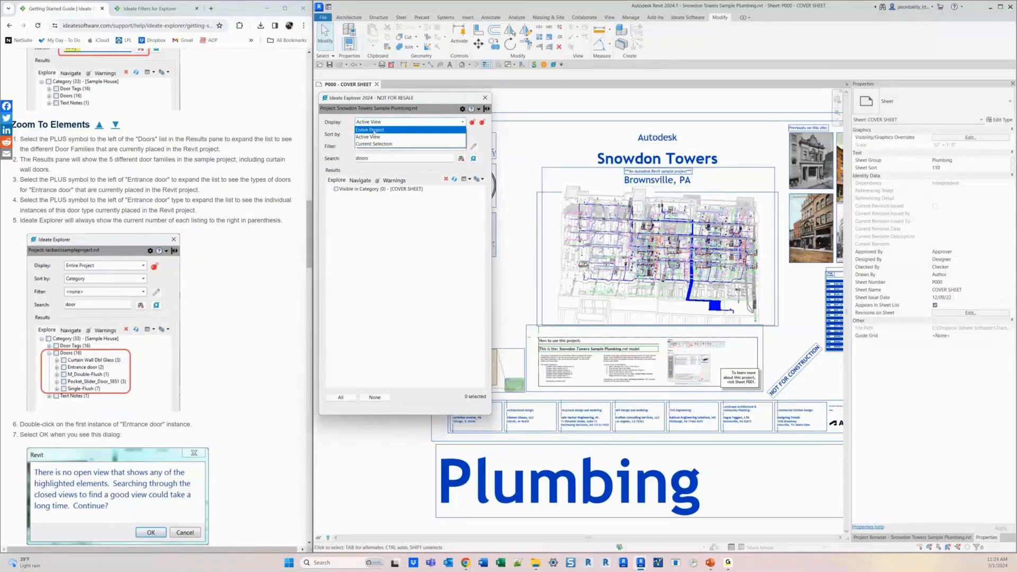
Step: Display the Entire Project for Snowdon Towers Sample Plumbing and clear the "doors" search so every category is listed
{"action": "left_click", "coordinate": [374, 131]}
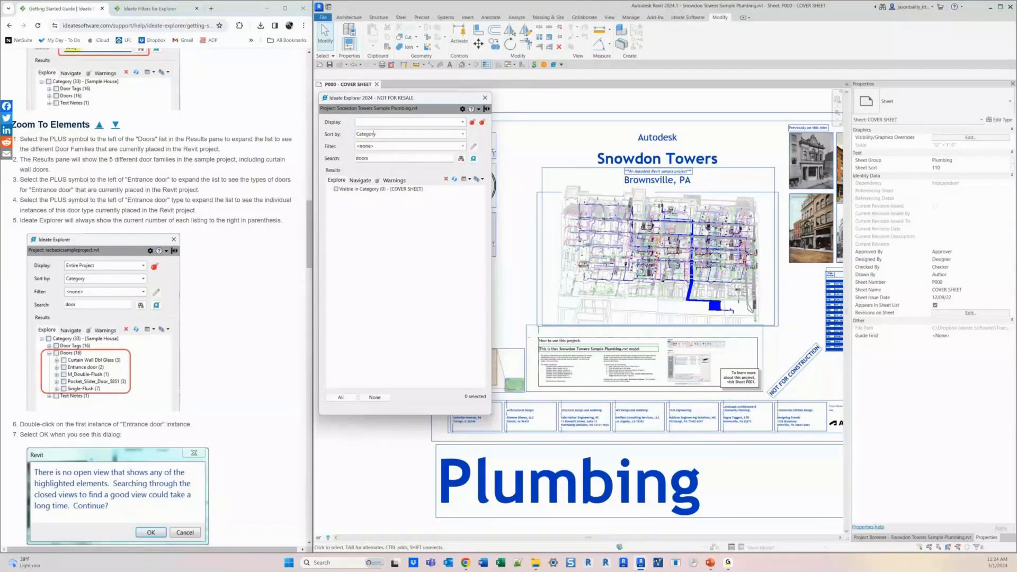
{"action": "left_click", "coordinate": [375, 146]}
{"action": "left_click", "coordinate": [367, 238]}
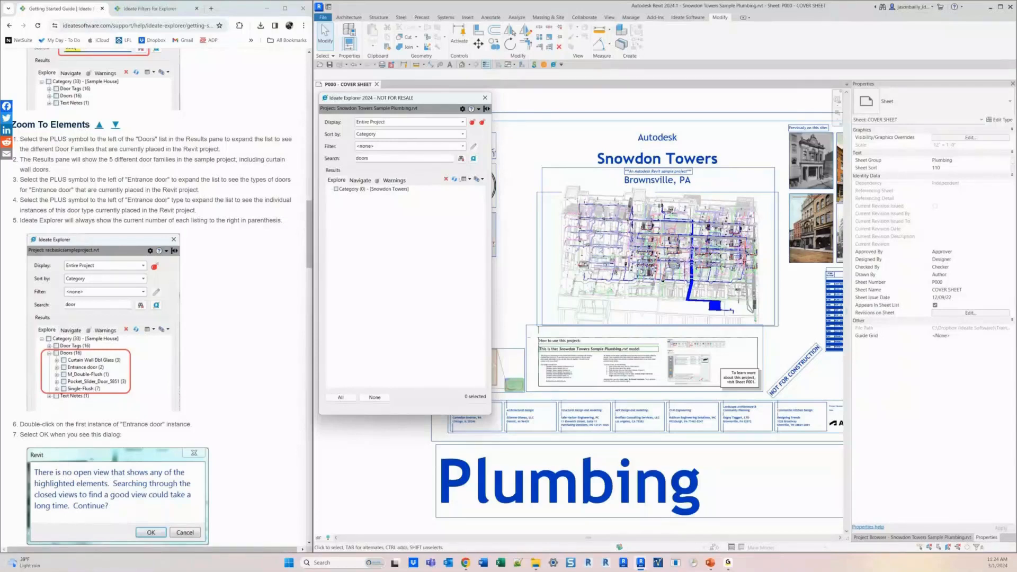
{"action": "left_click", "coordinate": [454, 179]}
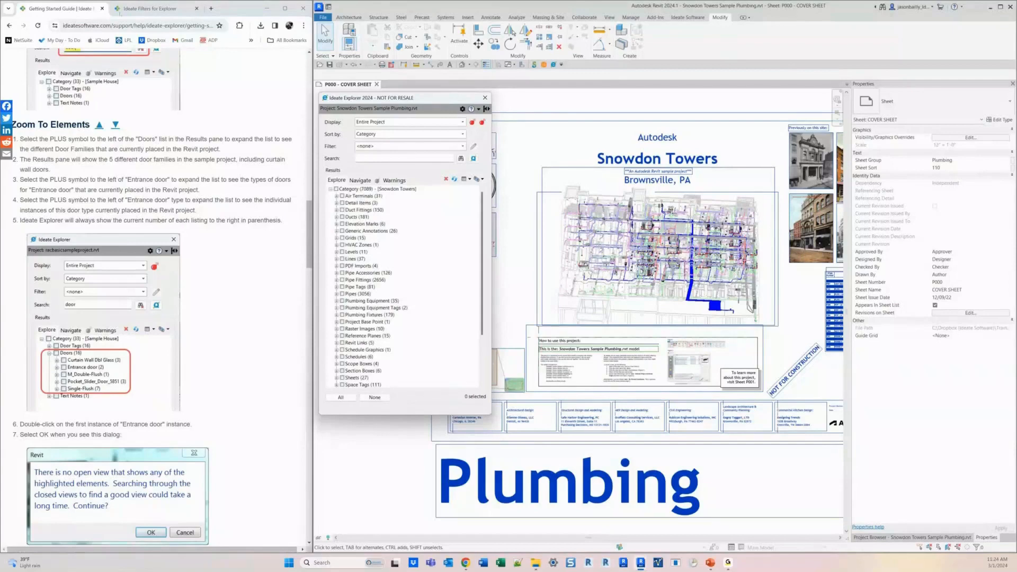
Step: Open the Ideate Filters for Explorer help article and review its sections on using, managing, creating and editing filter rules
{"action": "left_click", "coordinate": [149, 9]}
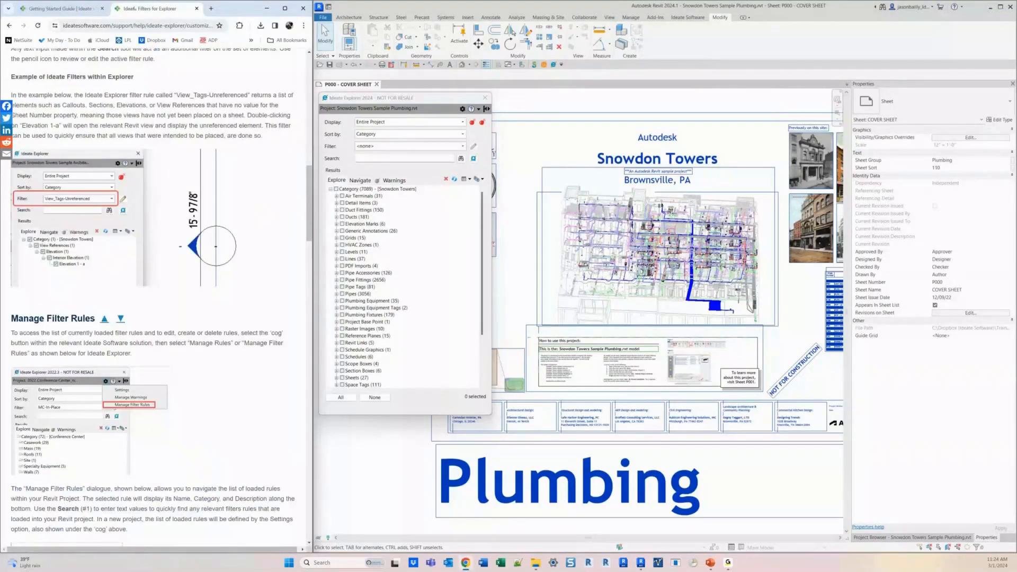
{"action": "scroll", "coordinate": [86, 84], "scroll_direction": "up", "scroll_amount": 2}
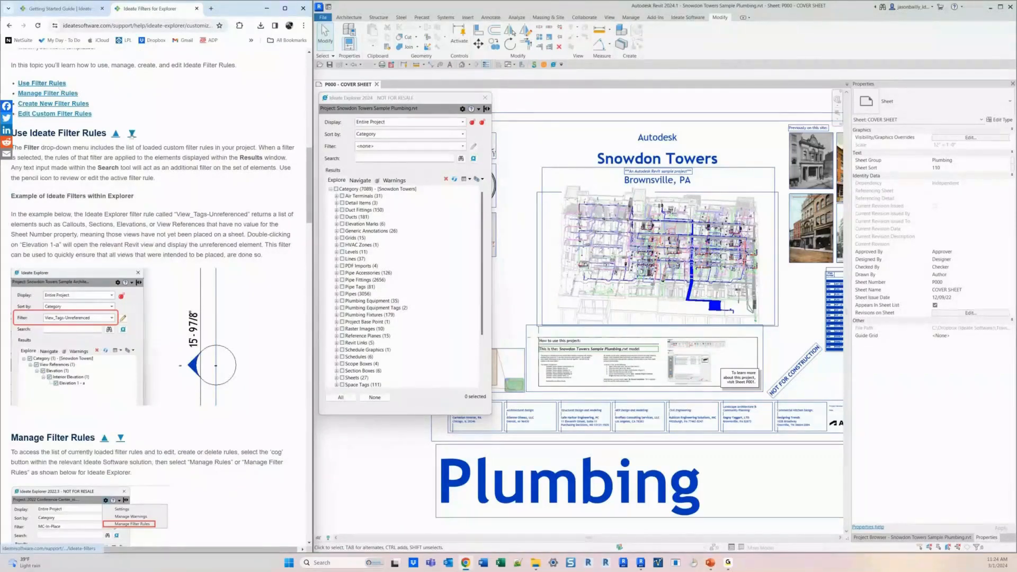
{"action": "scroll", "coordinate": [157, 197], "scroll_direction": "down", "scroll_amount": 7}
{"action": "scroll", "coordinate": [158, 197], "scroll_direction": "up", "scroll_amount": 6}
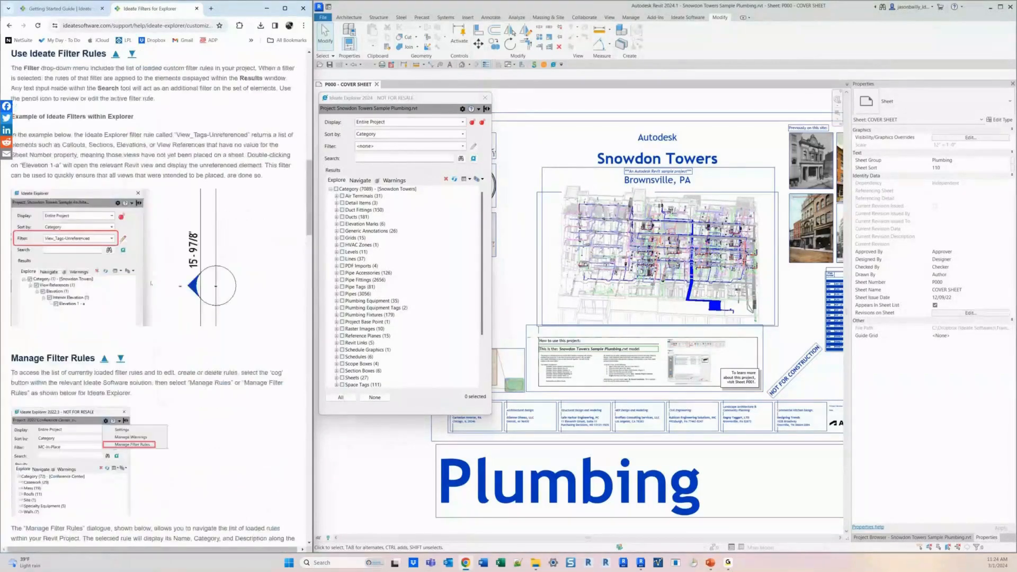
{"action": "left_click", "coordinate": [132, 54]}
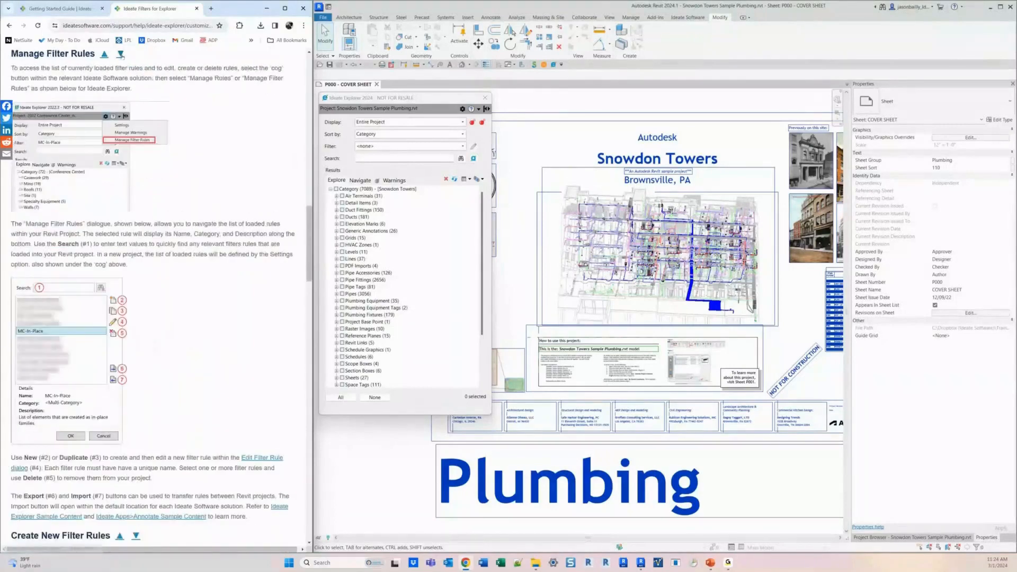
{"action": "left_click", "coordinate": [121, 54]}
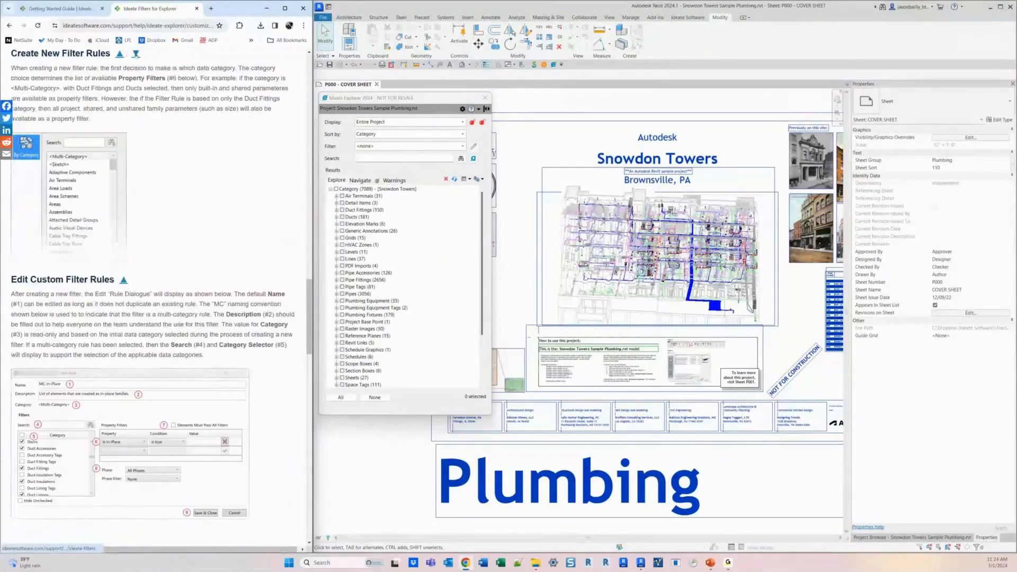
{"action": "left_click", "coordinate": [136, 54]}
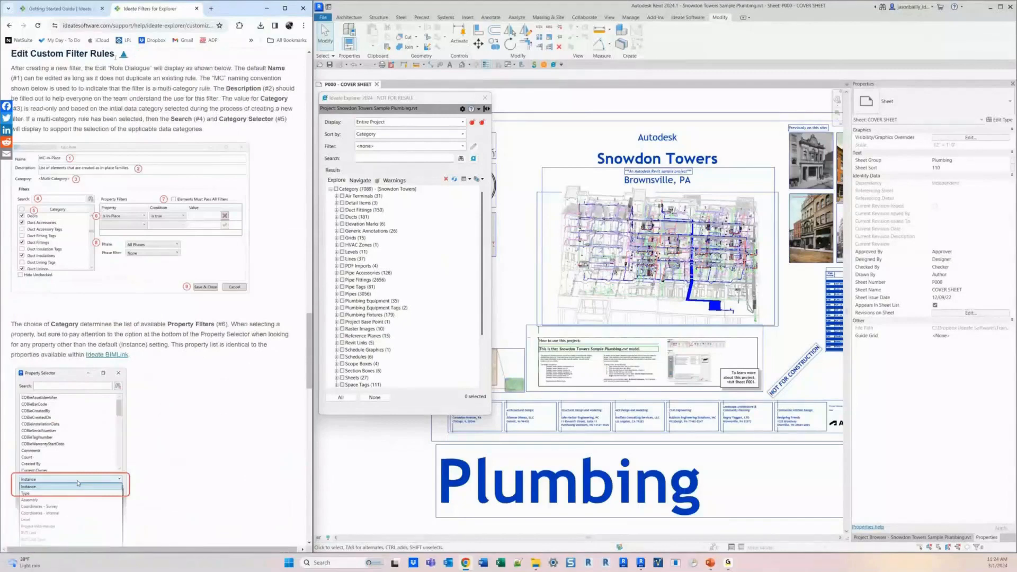
{"action": "left_click", "coordinate": [123, 55]}
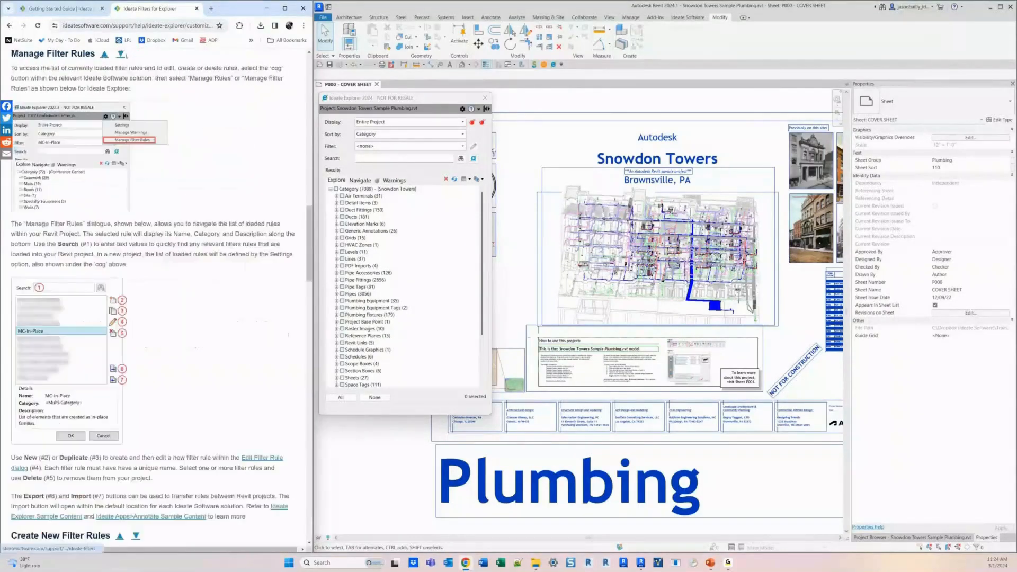
{"action": "left_click", "coordinate": [121, 54]}
{"action": "left_click", "coordinate": [121, 54]}
{"action": "left_click", "coordinate": [104, 53]}
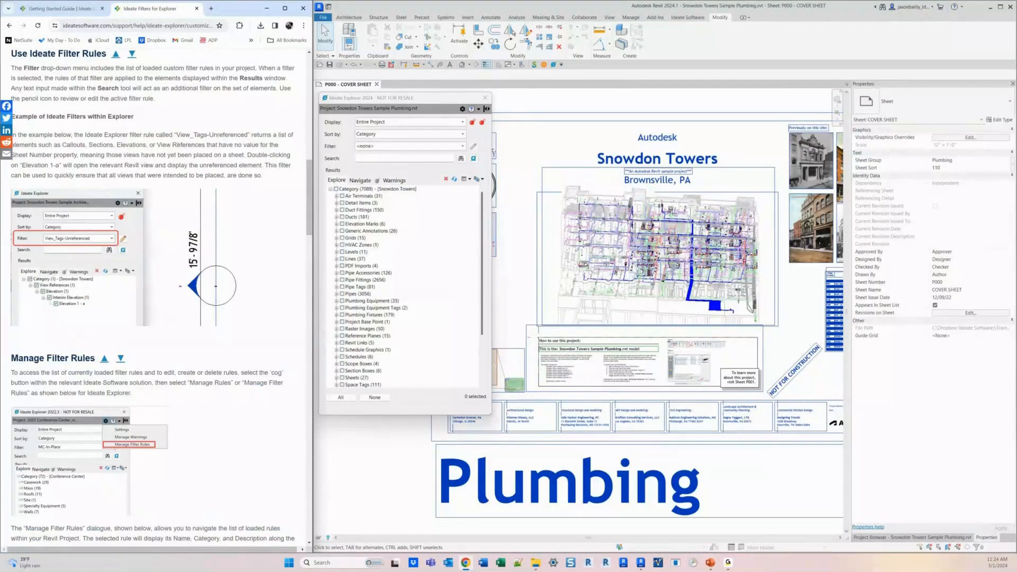
Step: Filter the whole project's element list with the <Annotation> rule and with the <Model> rule
{"action": "left_click_drag", "start_coordinate": [374, 108], "coordinate": [383, 107]}
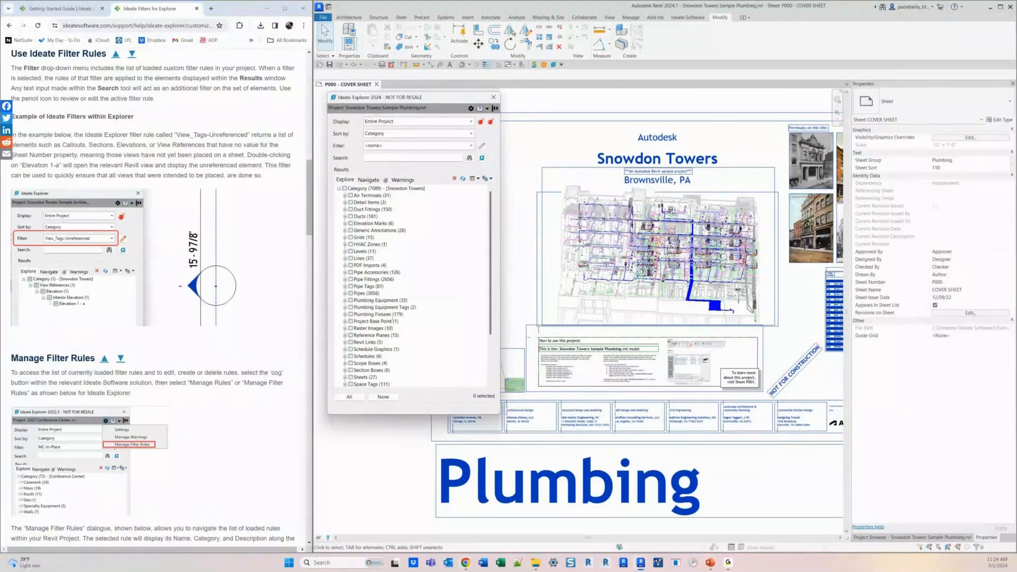
{"action": "left_click", "coordinate": [383, 146]}
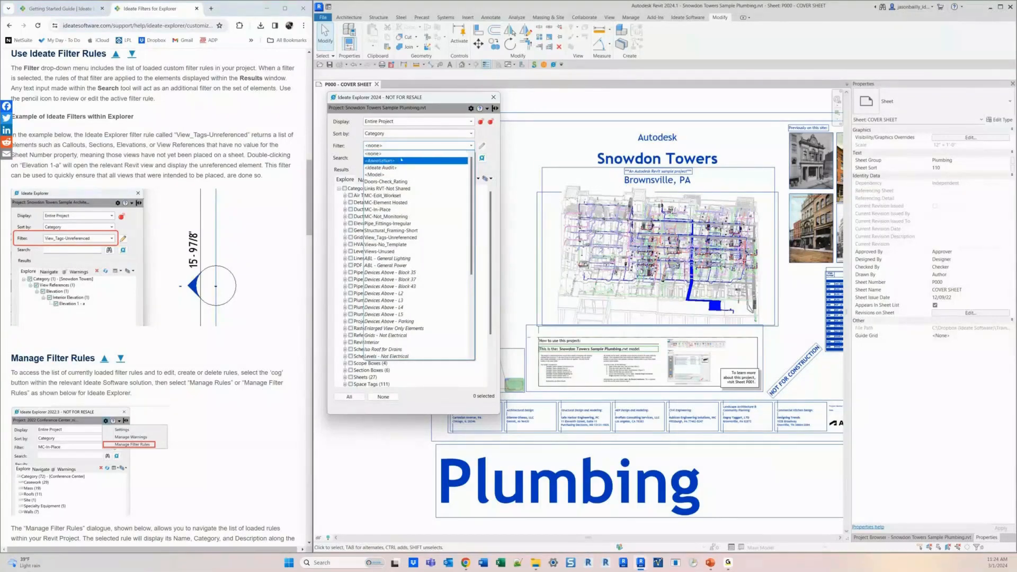
{"action": "left_click", "coordinate": [380, 160]}
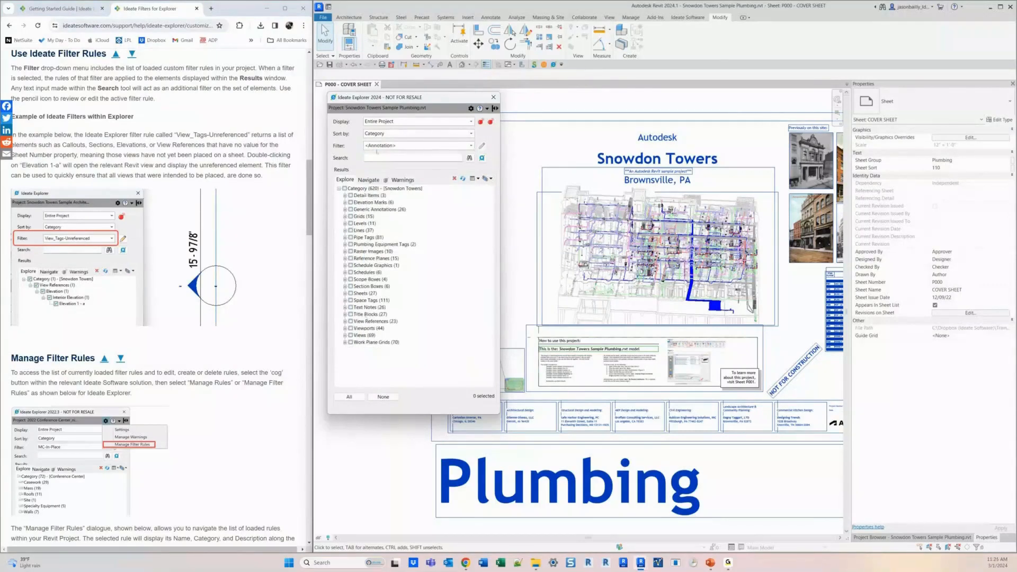
{"action": "left_click", "coordinate": [377, 149]}
{"action": "left_click", "coordinate": [372, 188]}
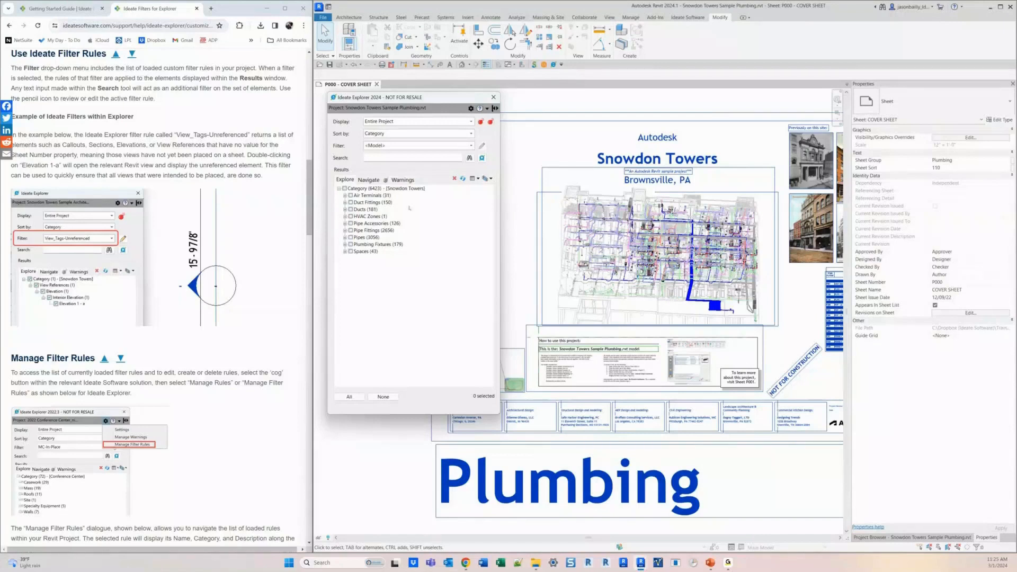
Step: Apply the View_Tags-Unreferenced filter rule to the entire project's element list
{"action": "left_click", "coordinate": [369, 145]}
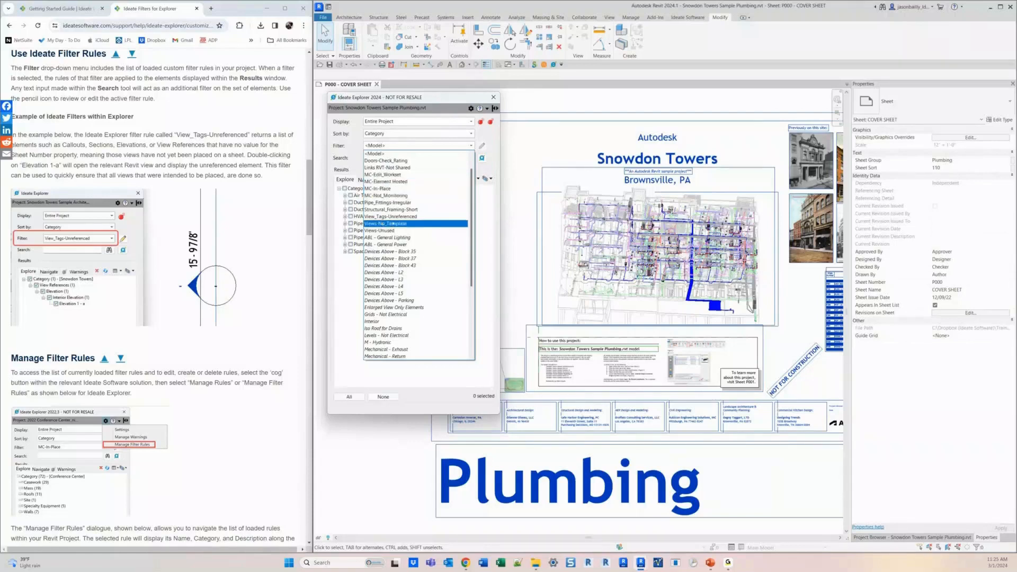
{"action": "left_click", "coordinate": [395, 216]}
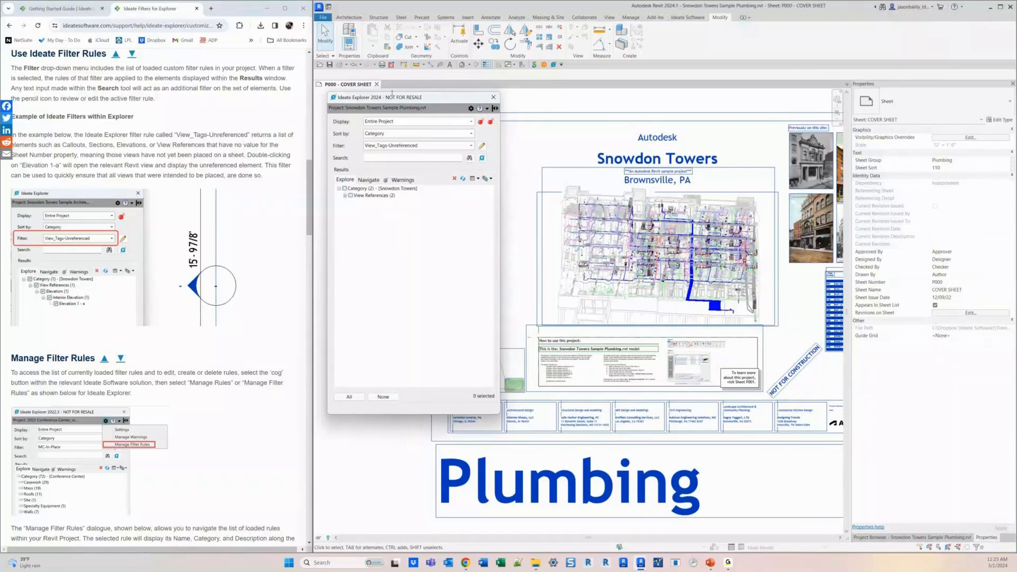
Step: Expand the filtered view references down to the individual views under Building Section and Working Section
{"action": "mouse_move", "coordinate": [392, 93]}
{"action": "left_mouse_down"}
{"action": "mouse_move", "coordinate": [379, 98]}
{"action": "mouse_move", "coordinate": [385, 104]}
{"action": "left_mouse_up"}
{"action": "left_click", "coordinate": [333, 193]}
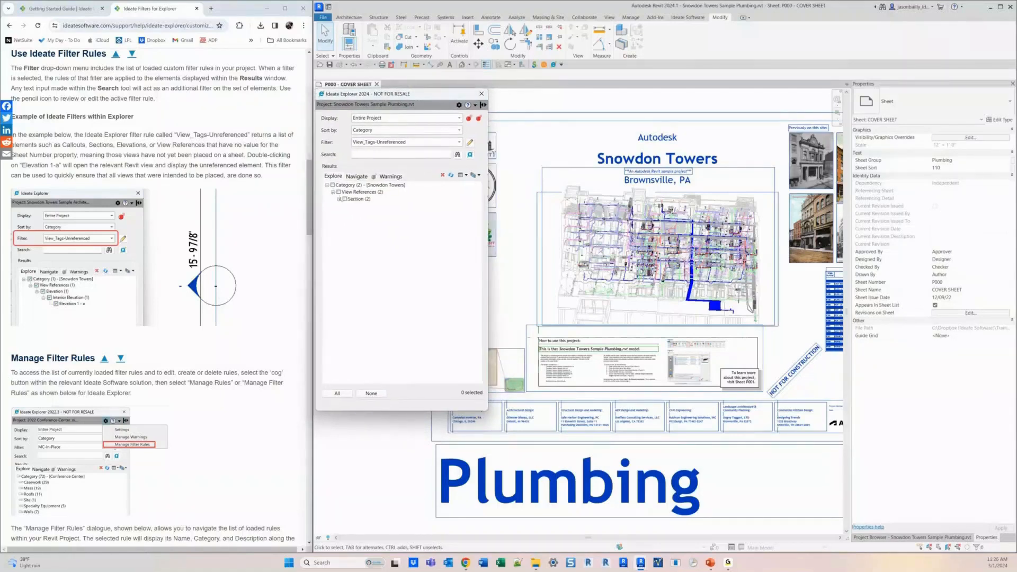
{"action": "left_click", "coordinate": [339, 199]}
{"action": "left_click", "coordinate": [345, 206]}
{"action": "left_click", "coordinate": [345, 220]}
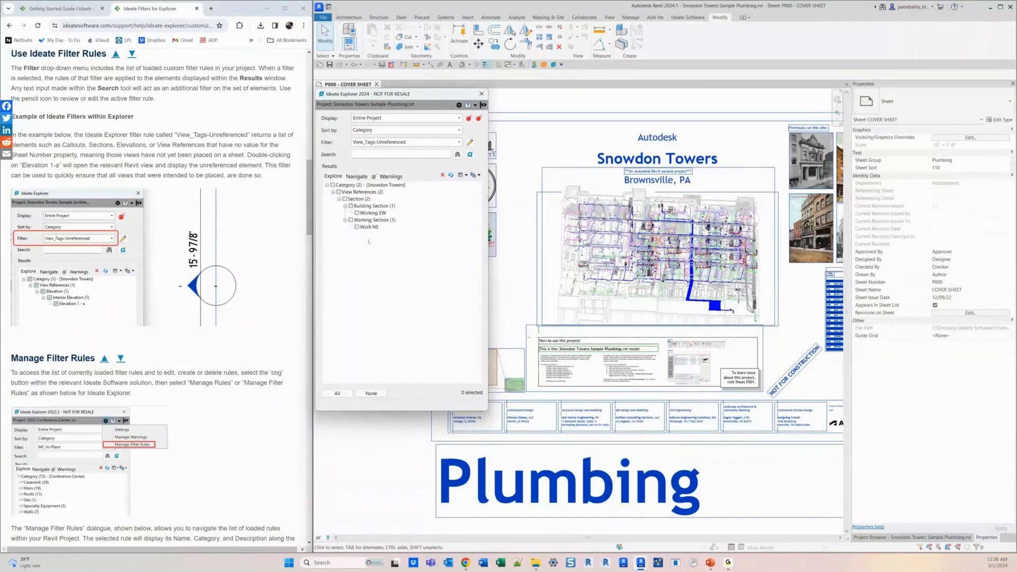
Step: Find a view showing the Working EW building section, searching closed views too, and select that section
{"action": "left_click", "coordinate": [369, 221]}
{"action": "left_click", "coordinate": [373, 213]}
{"action": "double_click", "coordinate": [365, 213]}
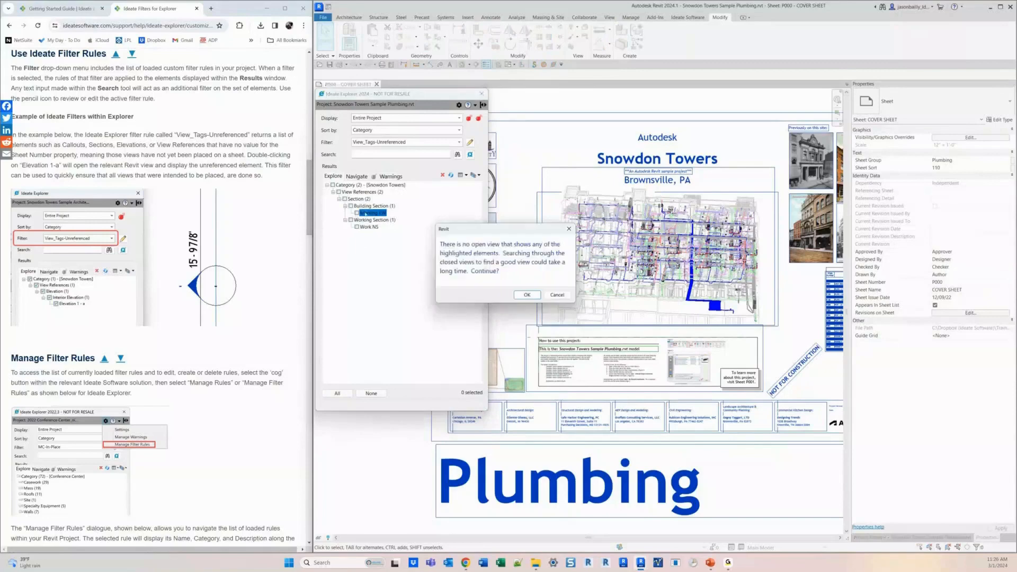
{"action": "left_click", "coordinate": [527, 294]}
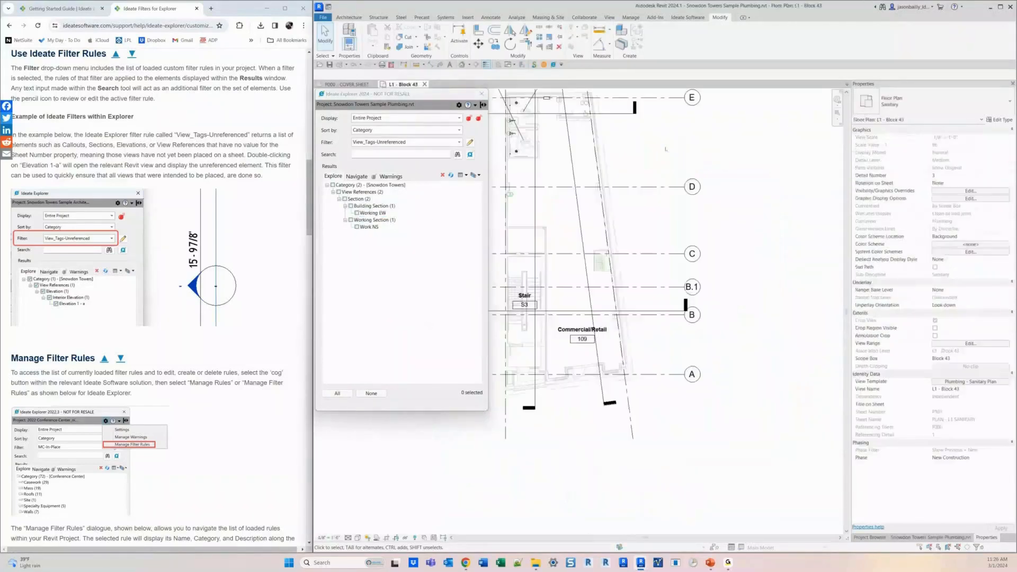
{"action": "scroll", "coordinate": [644, 185], "scroll_direction": "down", "scroll_amount": 2}
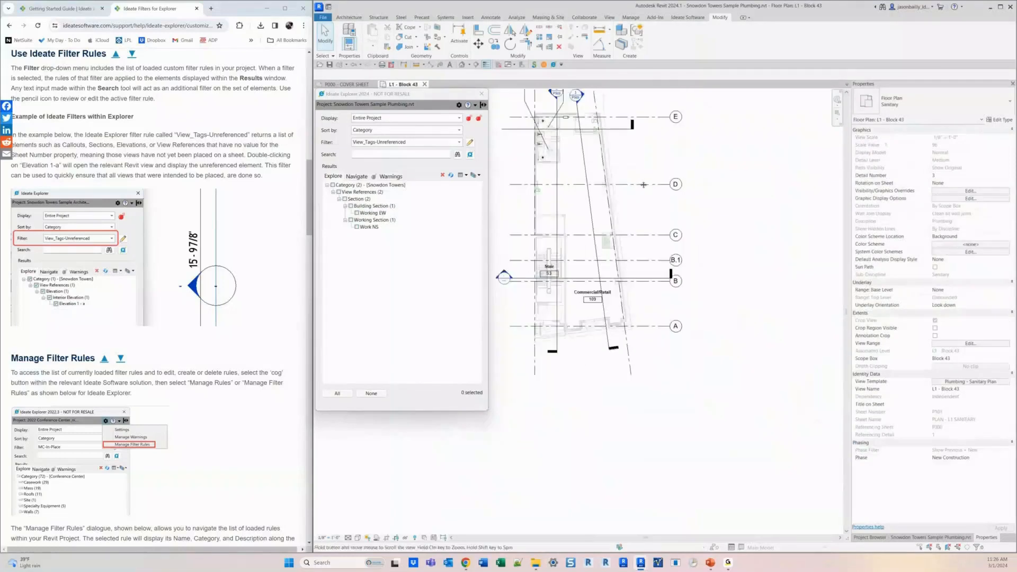
{"action": "middle_click_drag", "start_coordinate": [644, 184], "coordinate": [660, 243]}
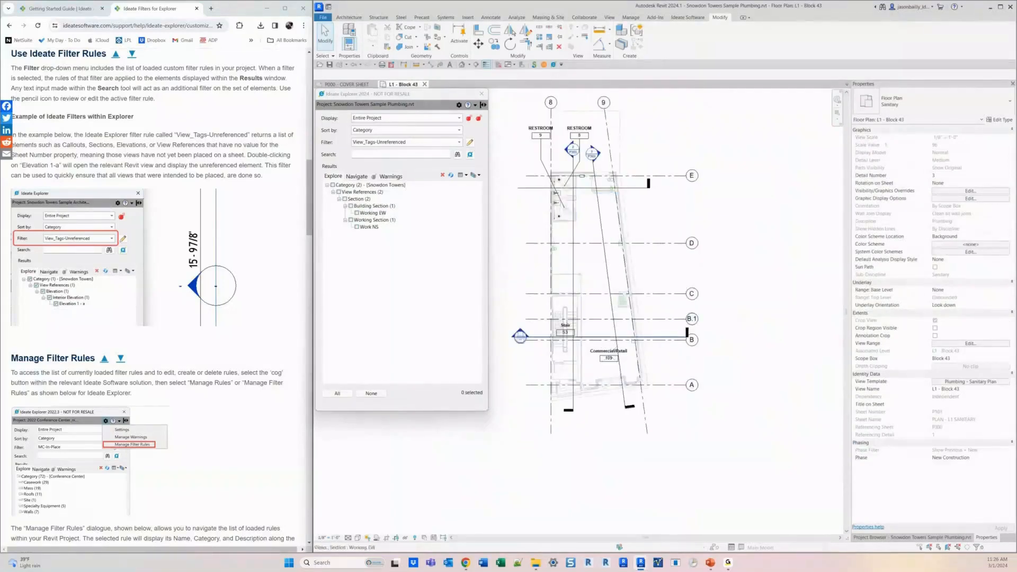
{"action": "left_click", "coordinate": [362, 212]}
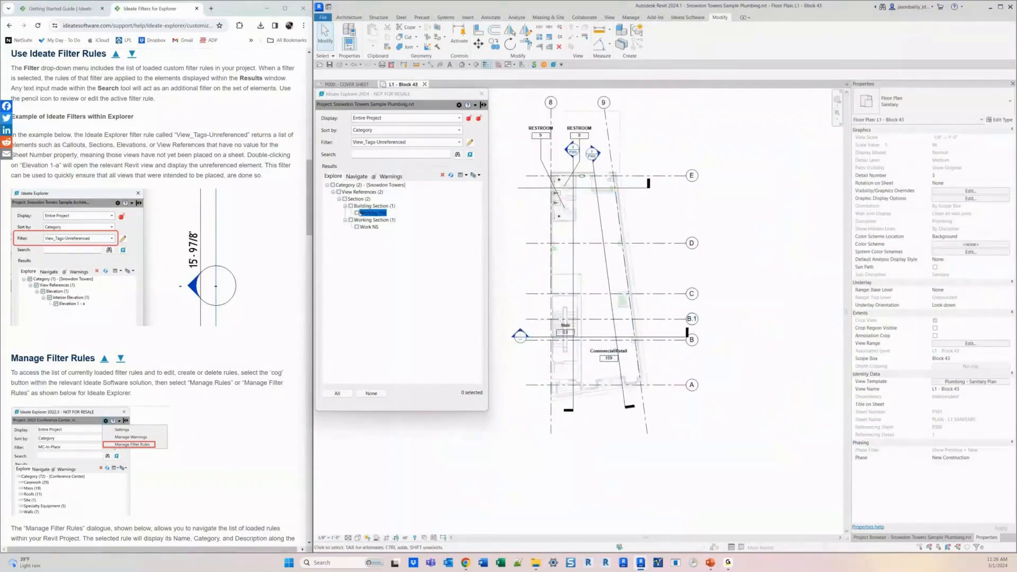
{"action": "left_click", "coordinate": [357, 213]}
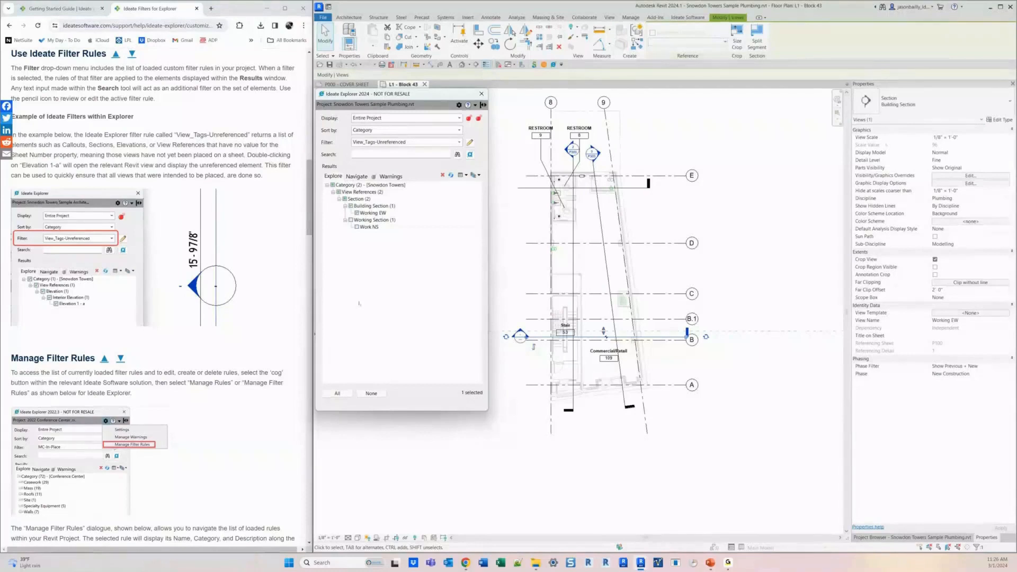
Step: Find a view showing the Work NS section and add the Working Section group to the selection
{"action": "left_click", "coordinate": [369, 227]}
{"action": "double_click", "coordinate": [369, 227]}
{"action": "key", "text": "Return"}
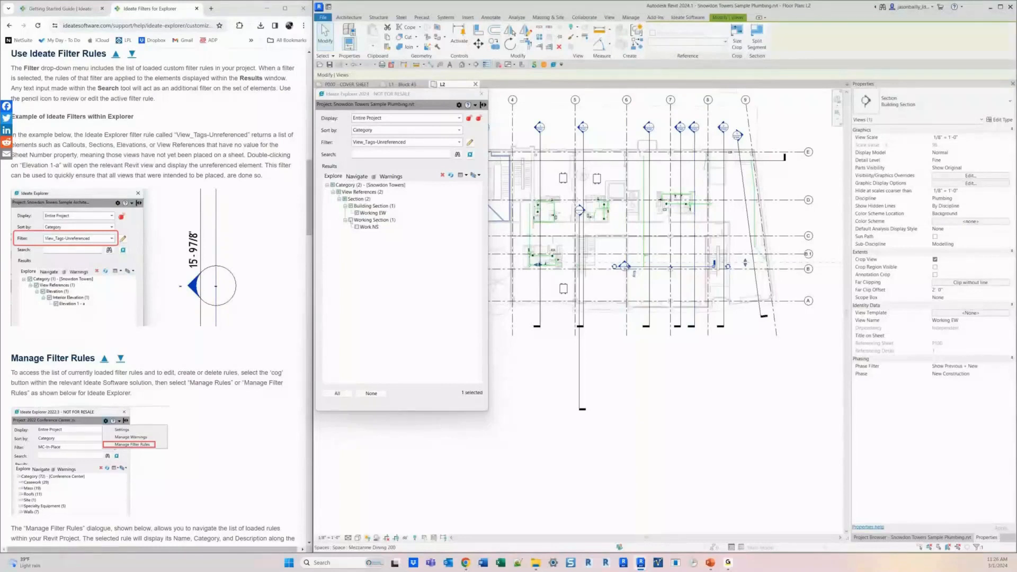
{"action": "left_click", "coordinate": [351, 220]}
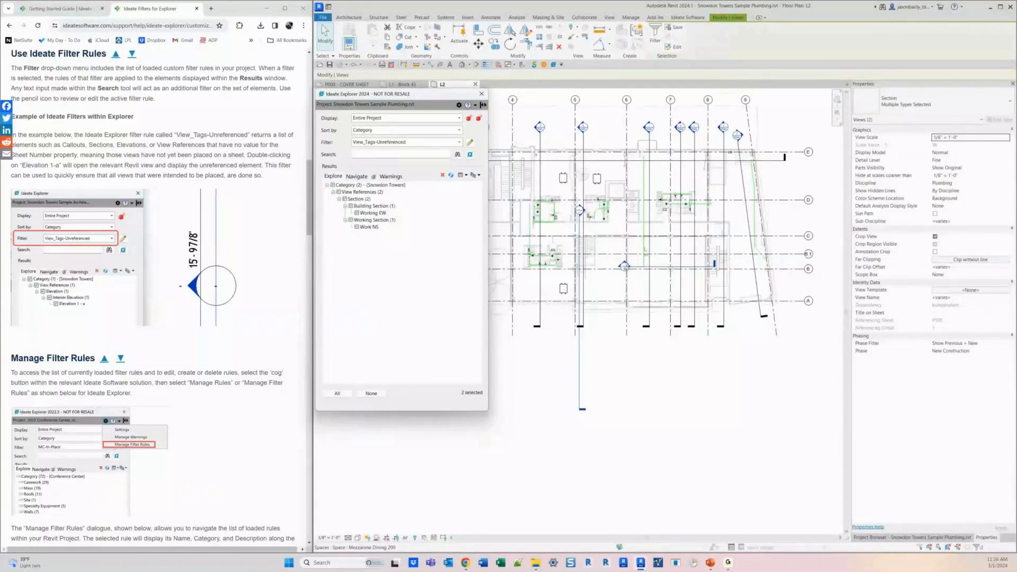
{"action": "left_click", "coordinate": [369, 227]}
Step: Edit the View_Tags-Unreferenced rule and add a property filter based on the Type Name type property
{"action": "left_click", "coordinate": [469, 143]}
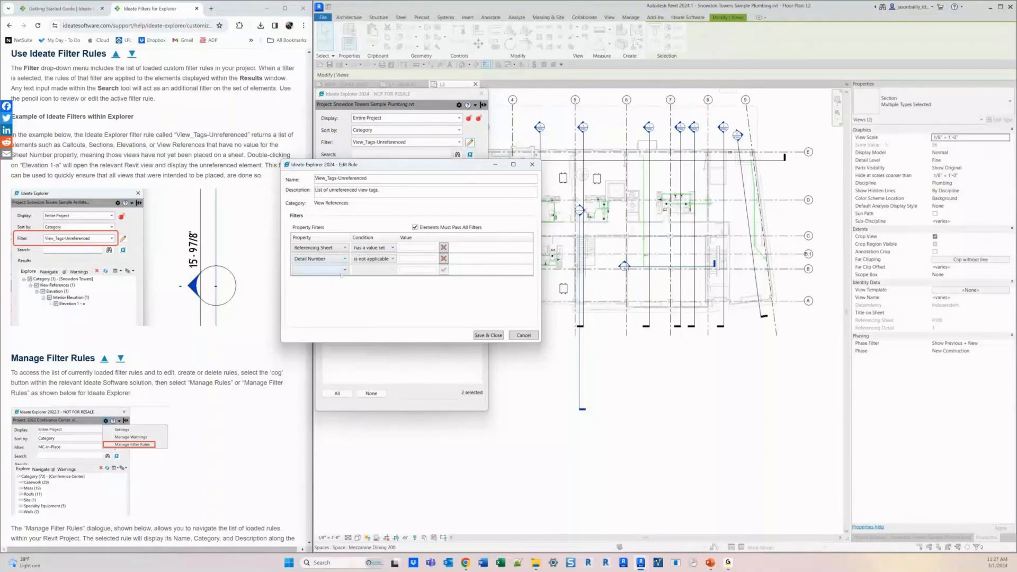
{"action": "left_click_drag", "start_coordinate": [377, 170], "coordinate": [339, 242]}
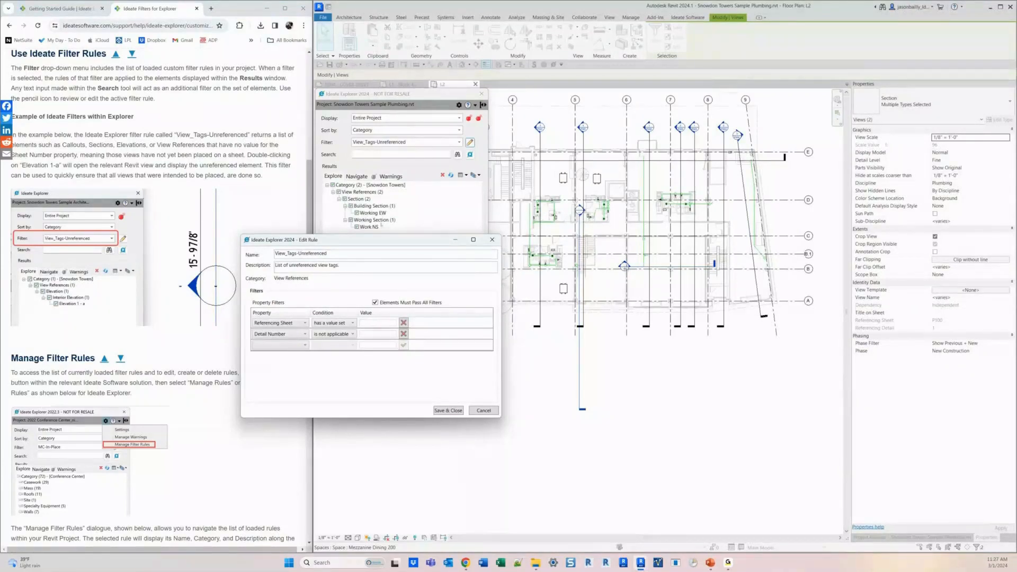
{"action": "left_click", "coordinate": [305, 345]}
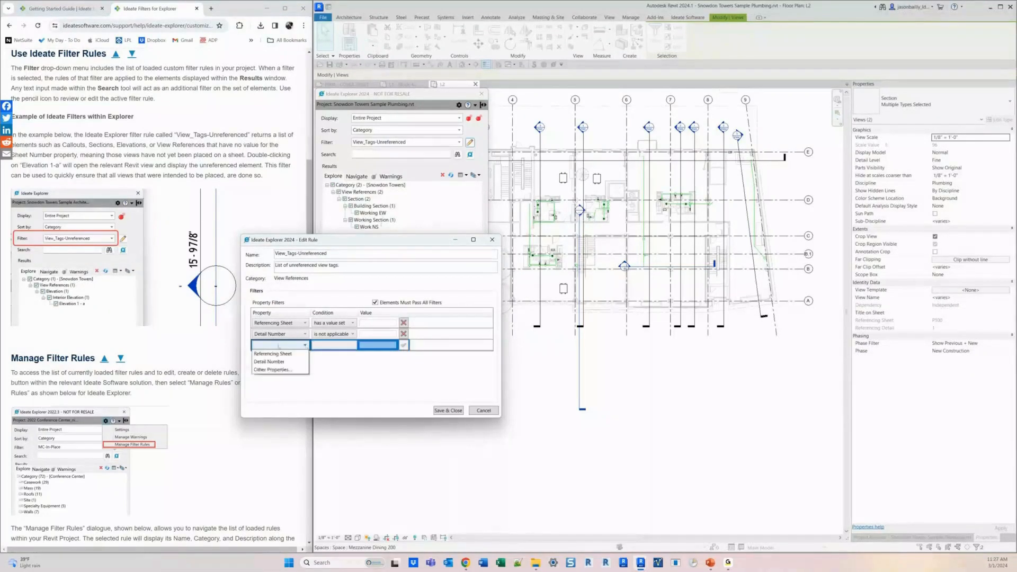
{"action": "left_click", "coordinate": [272, 370]}
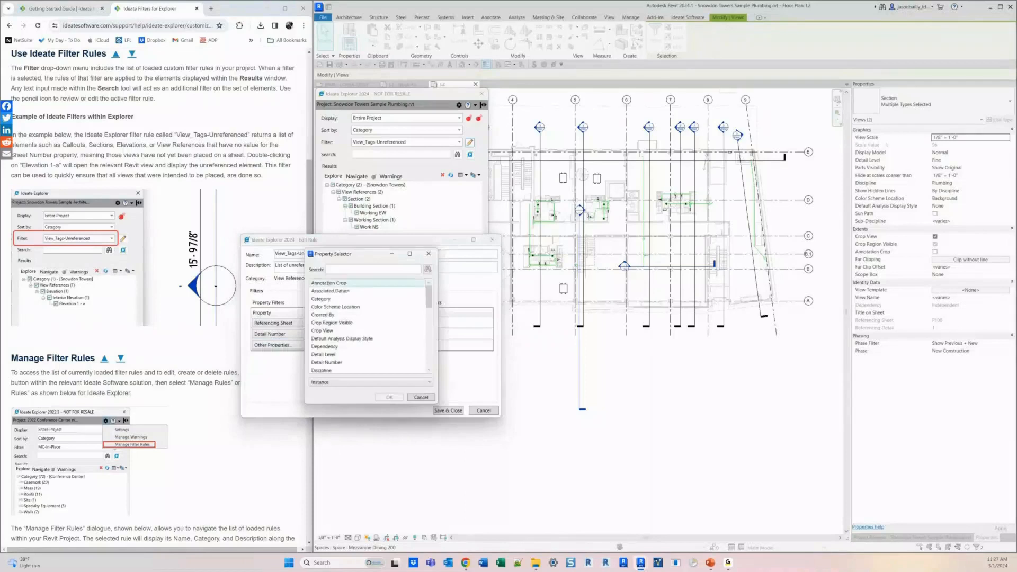
{"action": "left_click", "coordinate": [321, 382]}
{"action": "left_click", "coordinate": [322, 400]}
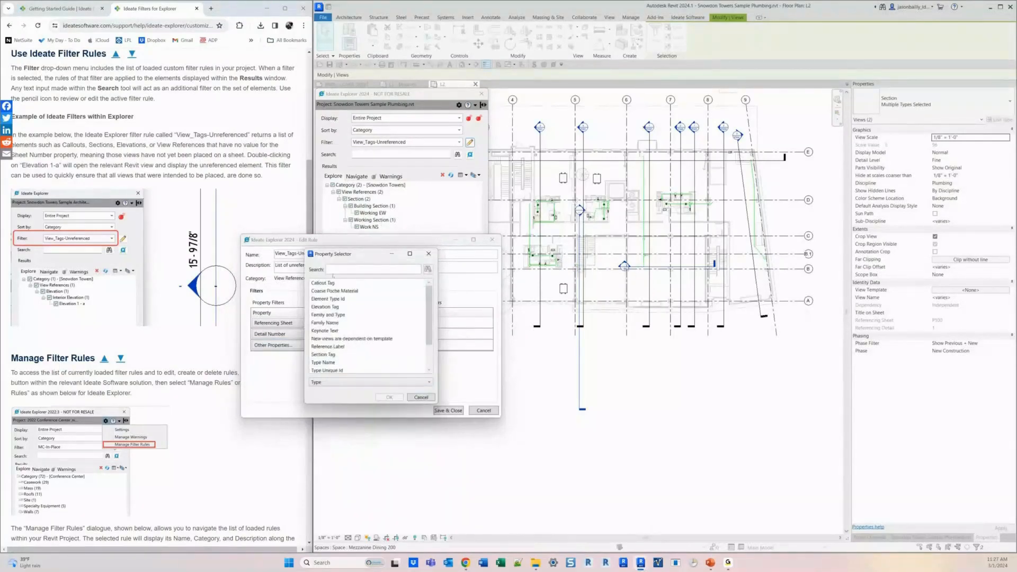
{"action": "left_click", "coordinate": [330, 363]}
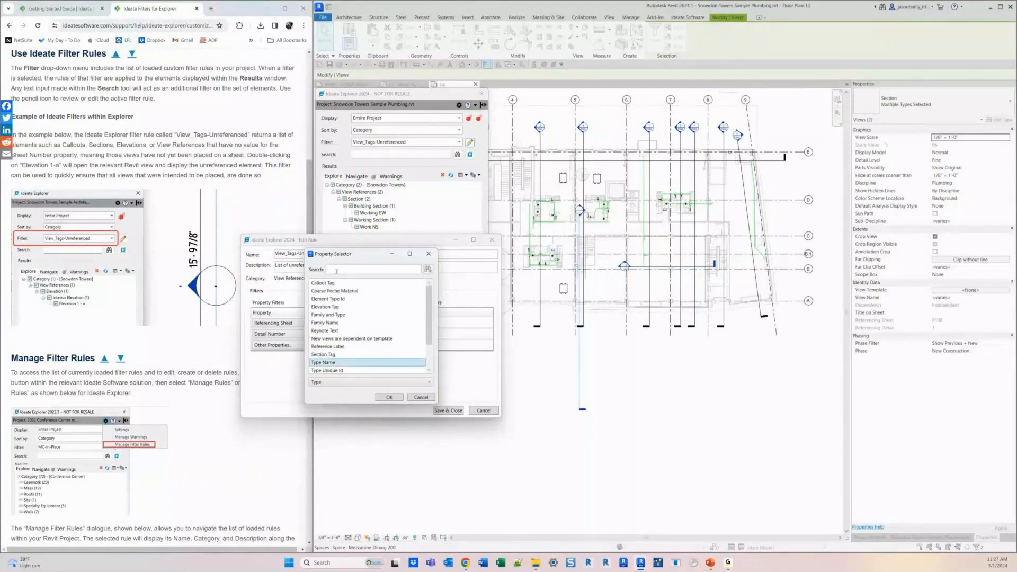
{"action": "left_click", "coordinate": [389, 398]}
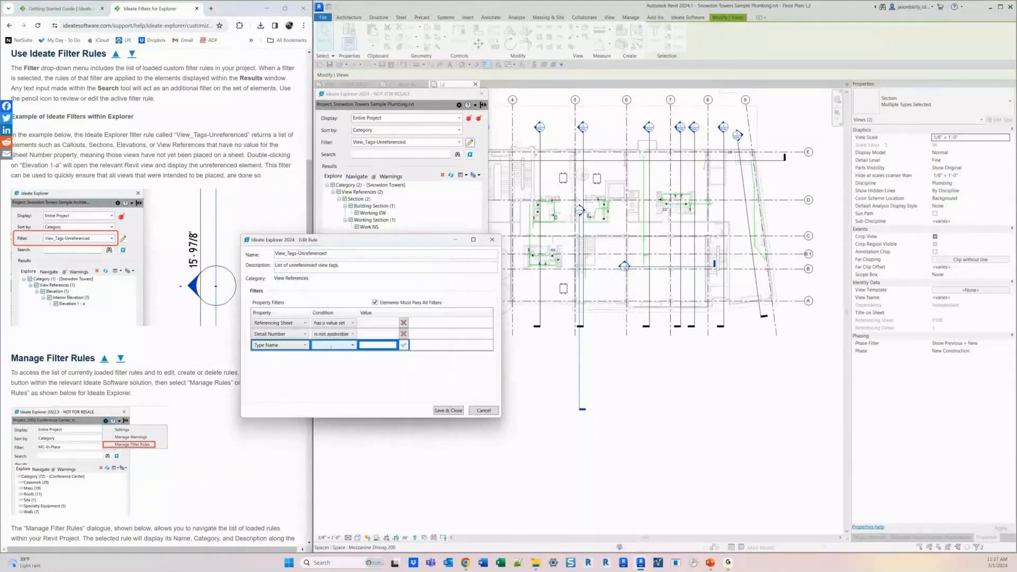
Step: Set the Type Name condition to "does not begin with" the value Working and save the rule
{"action": "left_click", "coordinate": [330, 344]}
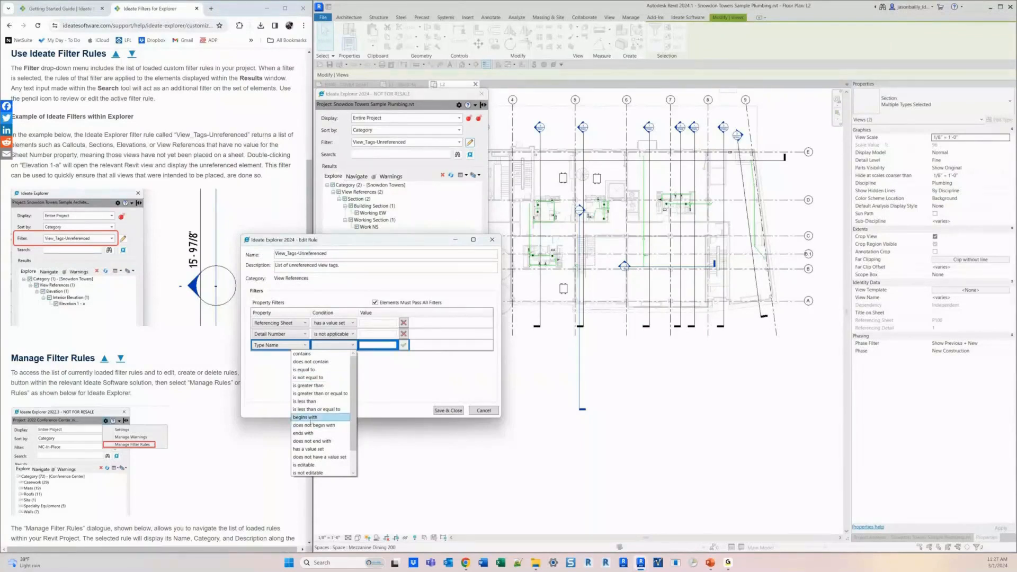
{"action": "left_click", "coordinate": [313, 425]}
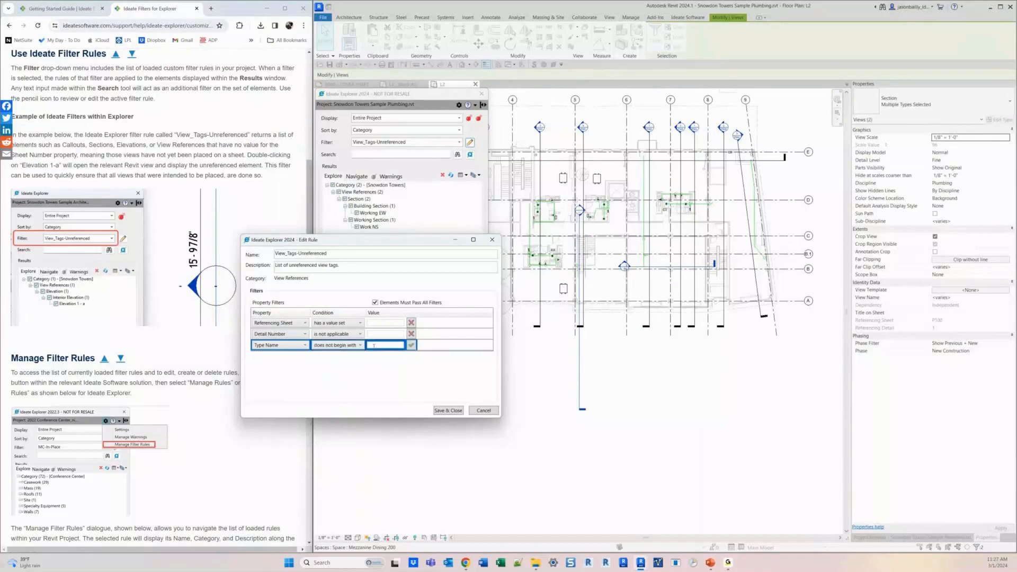
{"action": "type", "text": "Working"}
{"action": "left_click", "coordinate": [451, 410]}
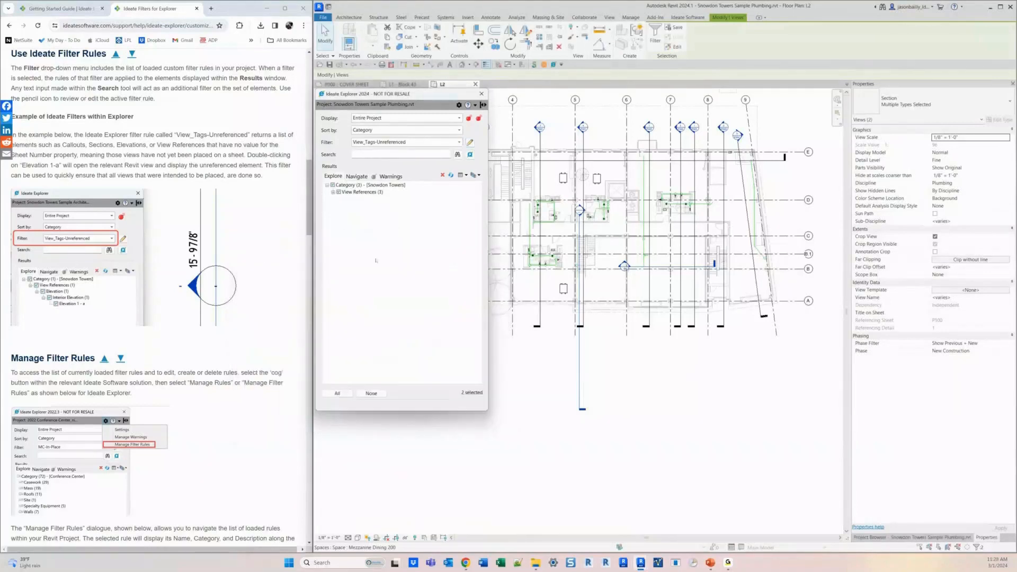
Step: Expand the refiltered view references down to the Working EW building section to check the edited rule
{"action": "left_click", "coordinate": [333, 192]}
{"action": "left_click", "coordinate": [339, 199]}
{"action": "left_click", "coordinate": [345, 206]}
{"action": "left_click", "coordinate": [374, 213]}
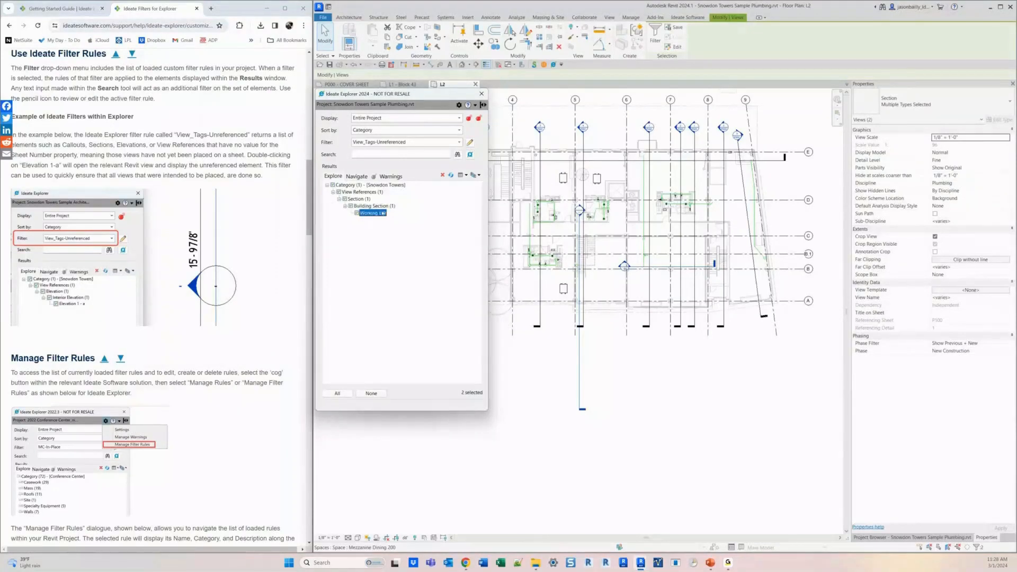
{"action": "left_click", "coordinate": [370, 214]}
Step: Review the help article's Manage Filter Rules section and examine the Doors-Check_Rating rule's details in the rule manager
{"action": "scroll", "coordinate": [229, 232], "scroll_direction": "down", "scroll_amount": 4}
{"action": "scroll", "coordinate": [229, 230], "scroll_direction": "down", "scroll_amount": 3}
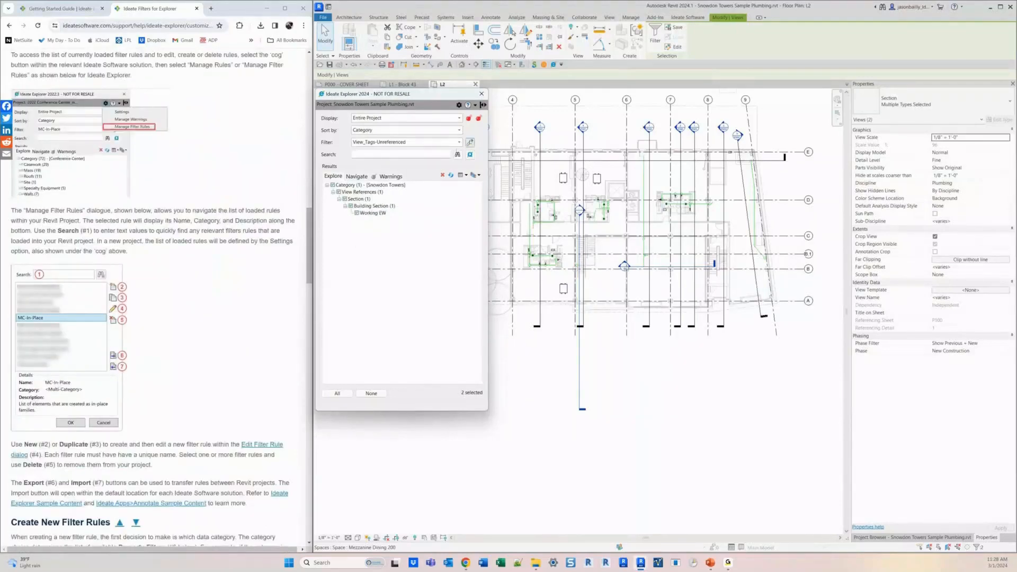
{"action": "left_click", "coordinate": [469, 142]}
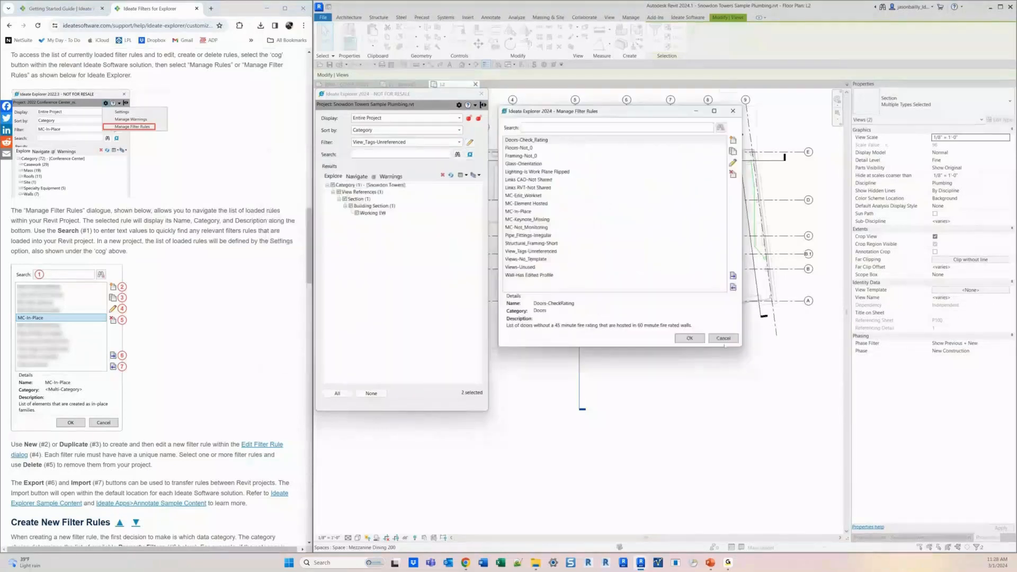
{"action": "left_click", "coordinate": [535, 141]}
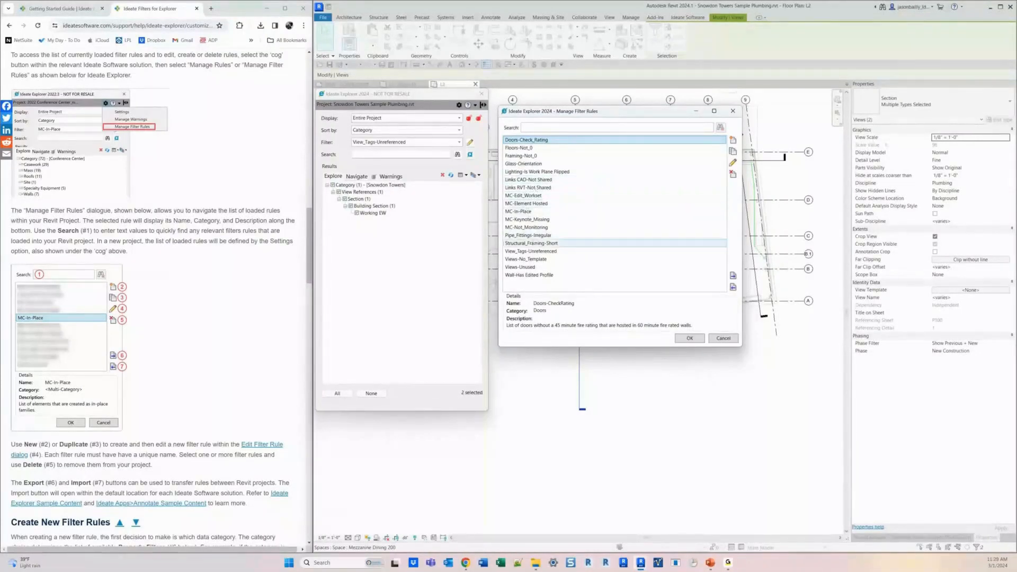
Step: Duplicate the Pipe_Fittings-Irregular rule and review the copy's property filters, discarding all changes on closing
{"action": "left_click", "coordinate": [527, 235]}
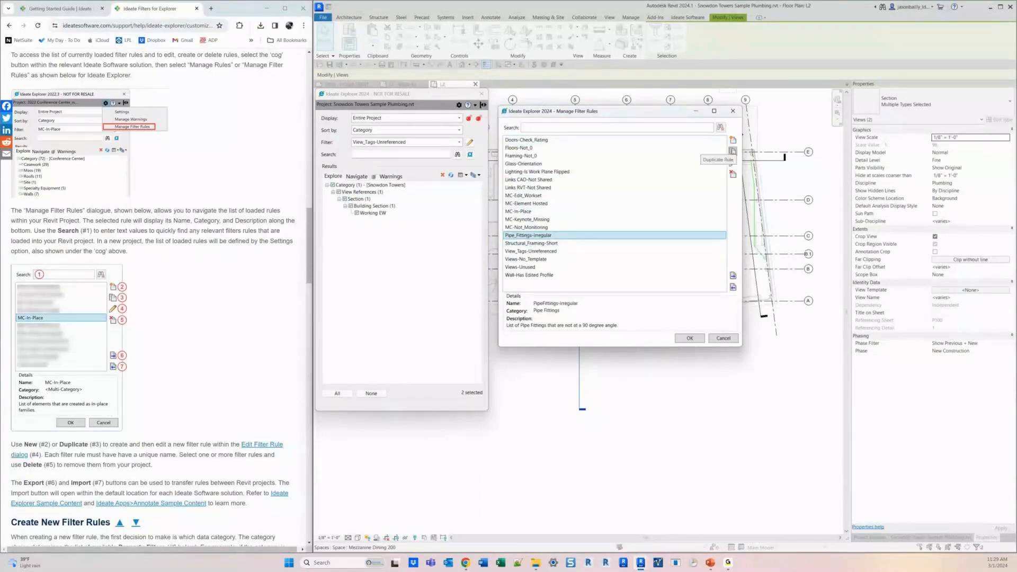
{"action": "left_click", "coordinate": [733, 151]}
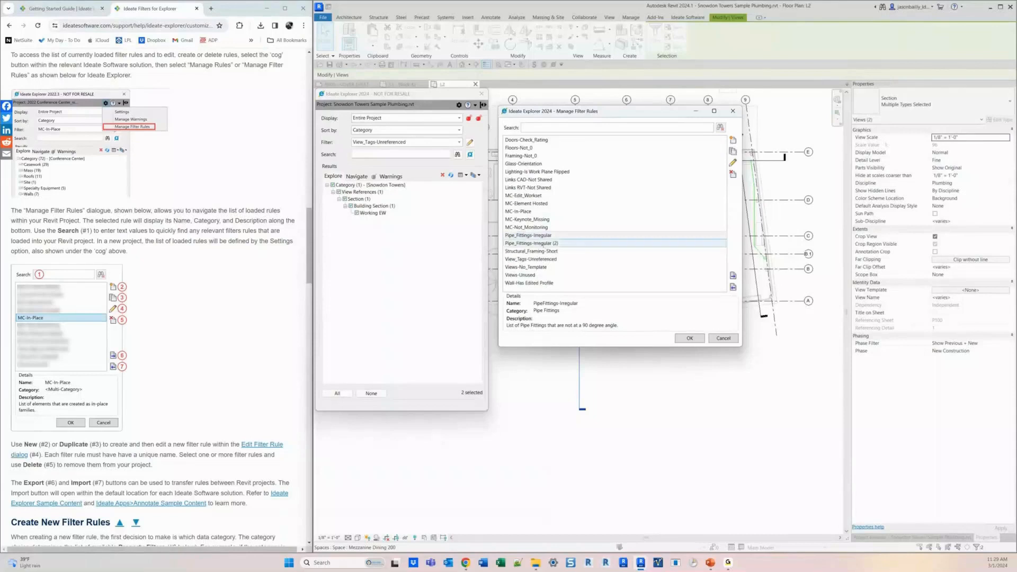
{"action": "left_click", "coordinate": [732, 163]}
{"action": "left_click_drag", "start_coordinate": [588, 140], "coordinate": [562, 133]}
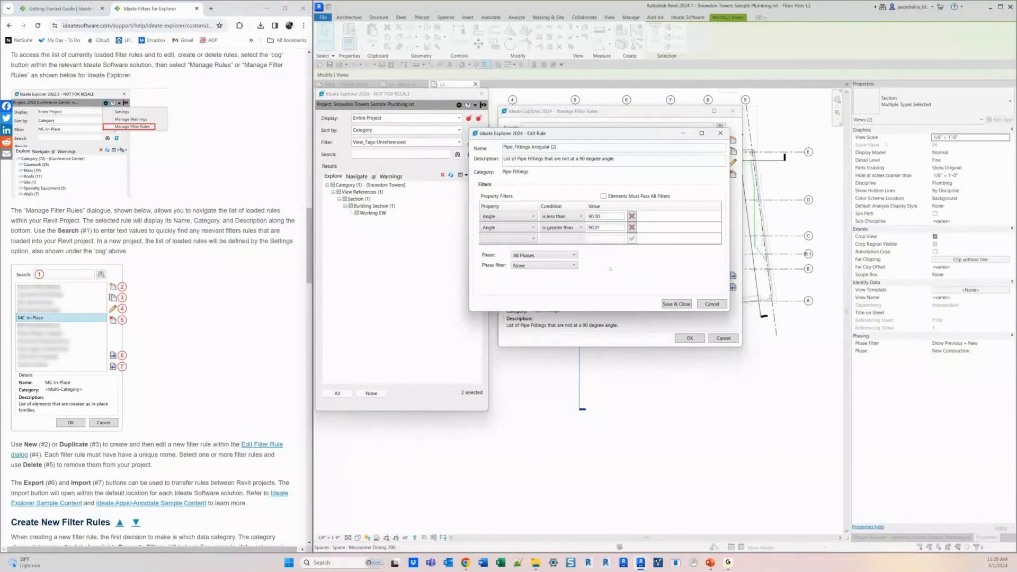
{"action": "left_click", "coordinate": [715, 306]}
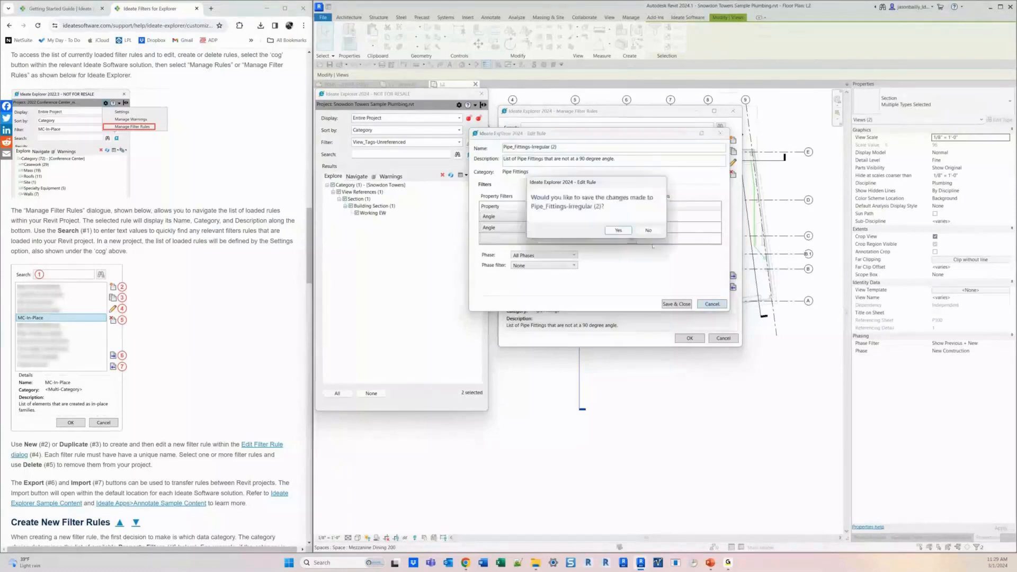
{"action": "left_click", "coordinate": [648, 229]}
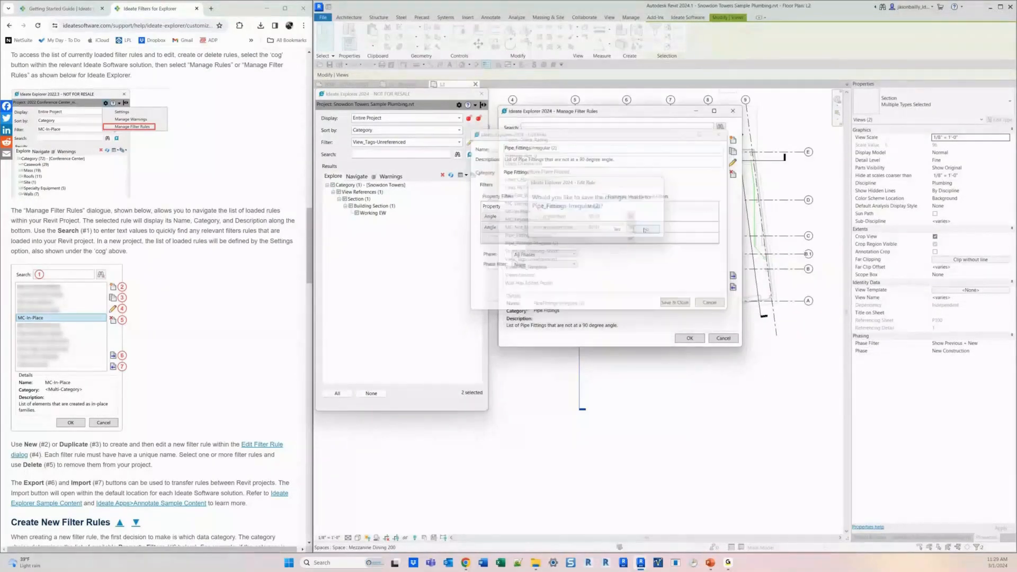
{"action": "left_click", "coordinate": [732, 111]}
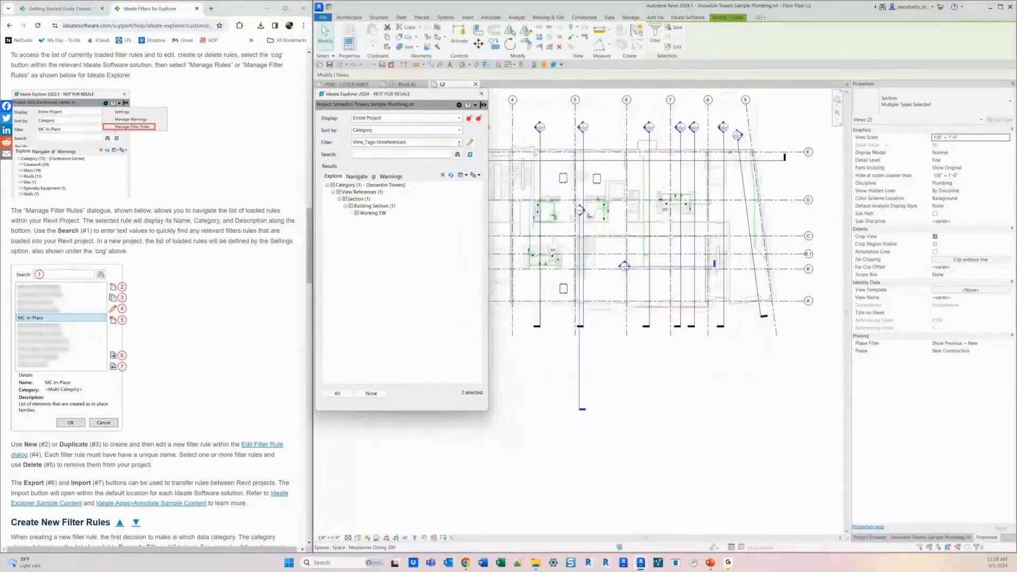
Step: Reapply the View_Tags-Unreferenced filter and show the Working EW section in a plan view
{"action": "left_click", "coordinate": [459, 143]}
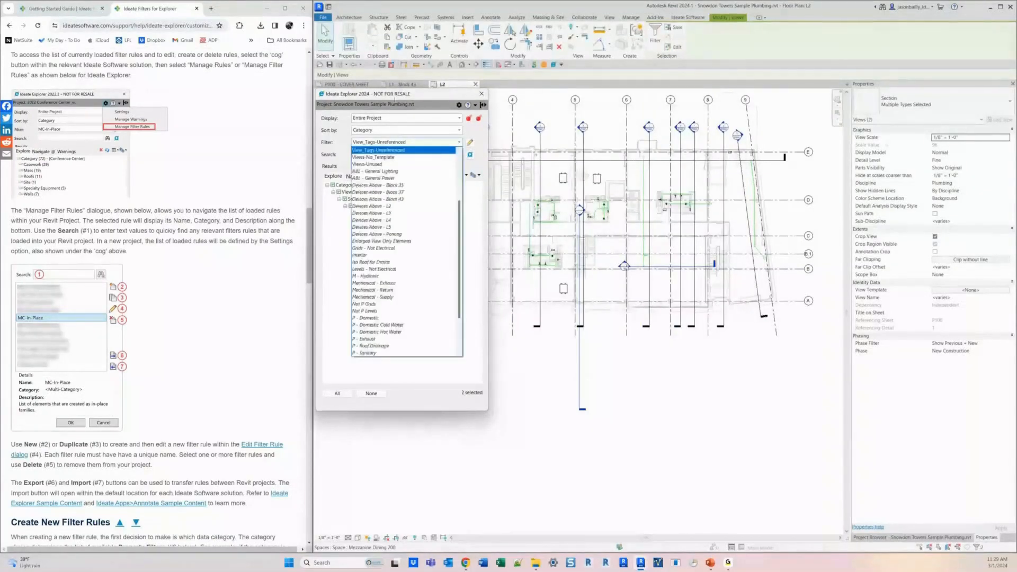
{"action": "left_click", "coordinate": [403, 151]}
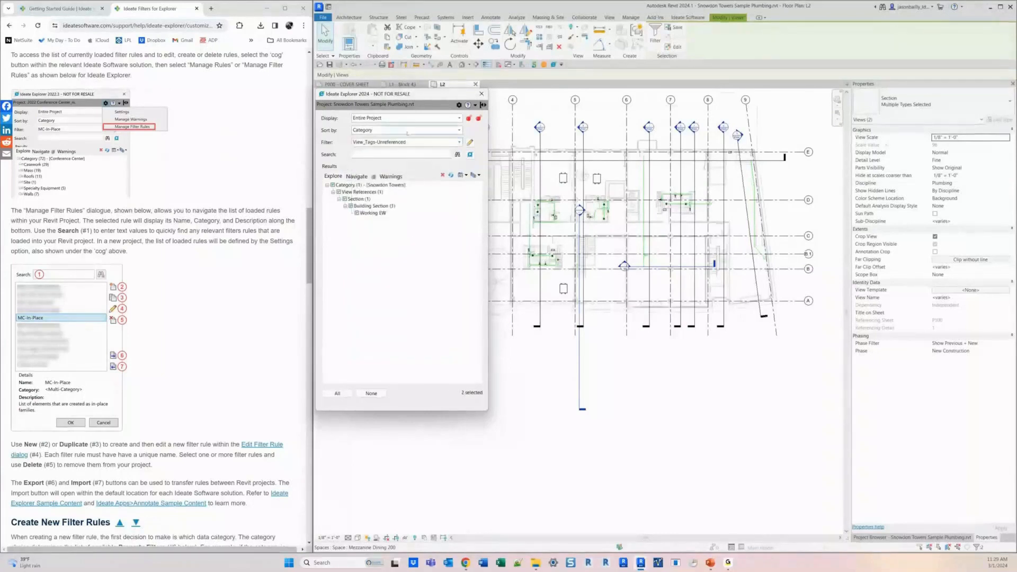
{"action": "double_click", "coordinate": [373, 213]}
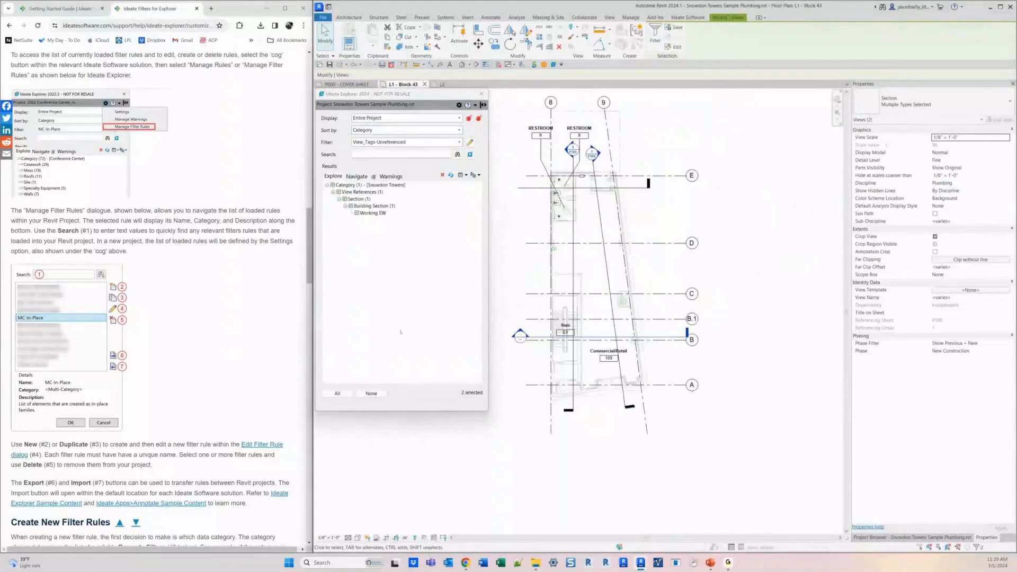
Step: Apply the Pipe_Fittings-Irregular filter, limit the display to the Active View, and expand the Pipe Fittings category
{"action": "left_click", "coordinate": [459, 142]}
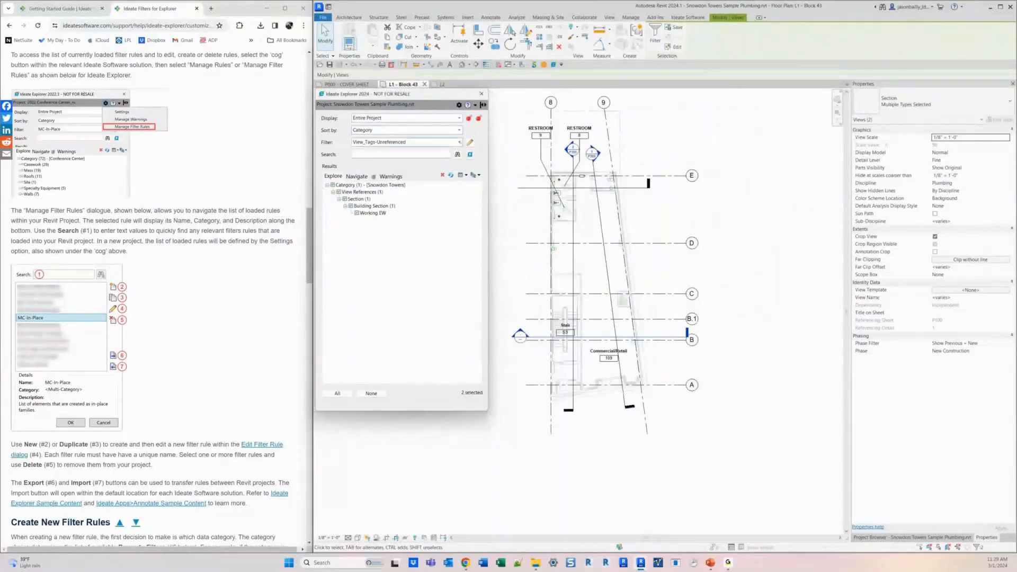
{"action": "scroll", "coordinate": [403, 179], "scroll_direction": "up", "scroll_amount": 2}
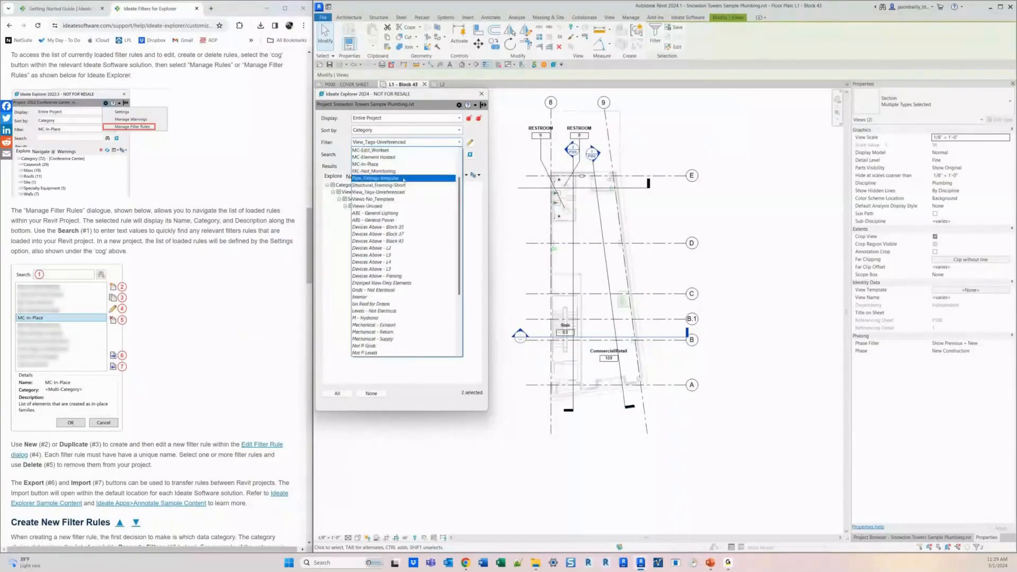
{"action": "left_click", "coordinate": [387, 179]}
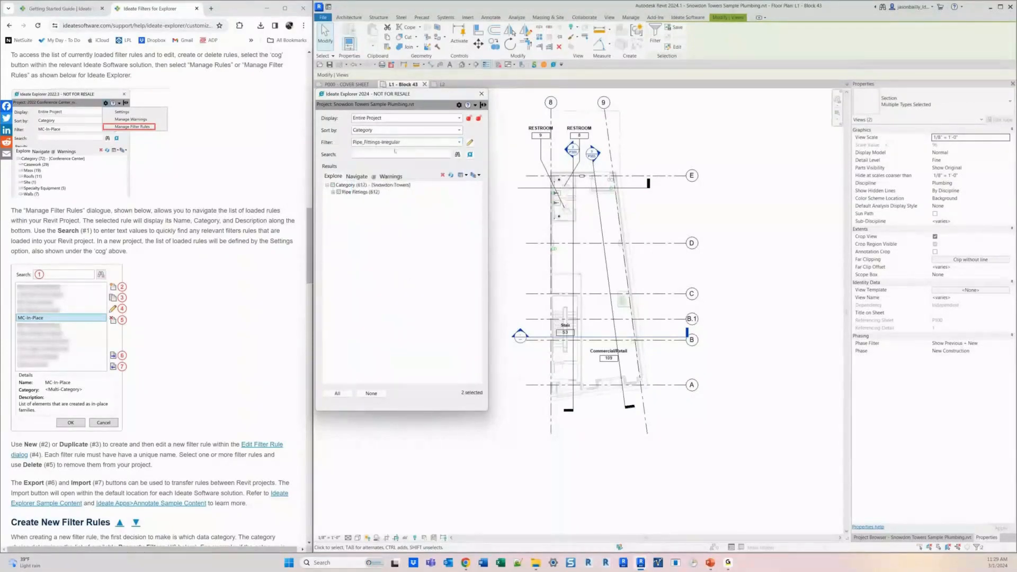
{"action": "left_click", "coordinate": [376, 119]}
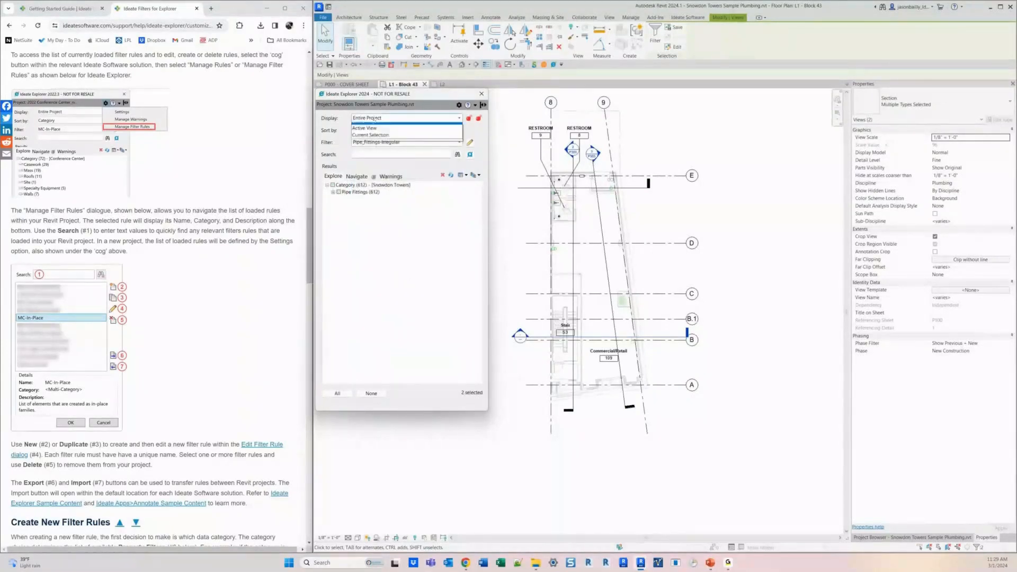
{"action": "left_click", "coordinate": [371, 126]}
{"action": "left_click", "coordinate": [334, 192]}
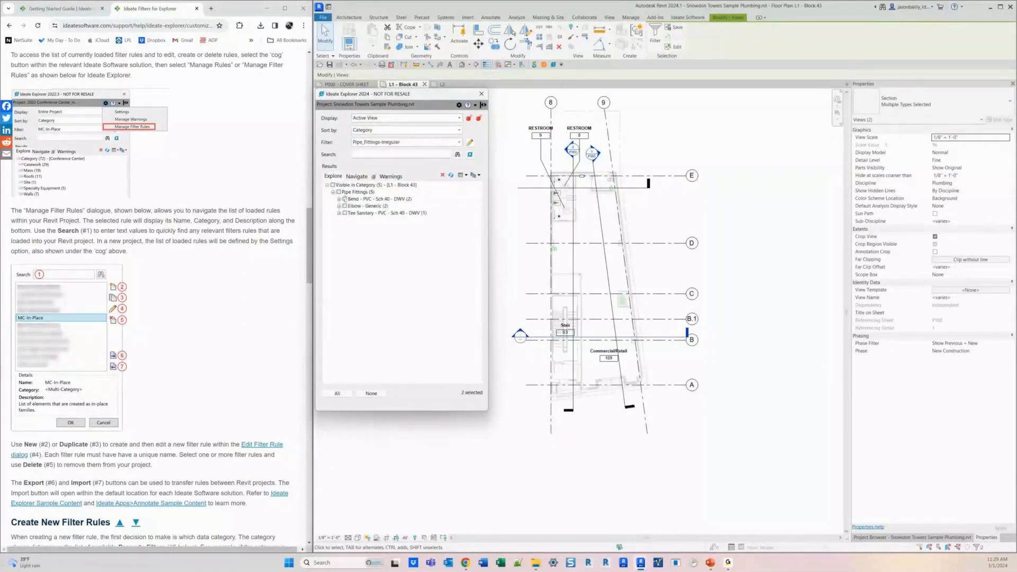
Step: Select the Tee Sanitary - PVC - Sch 40 - DWV fitting and inspect it with its connected piping in a section-boxed 3D view
{"action": "left_click", "coordinate": [345, 213]}
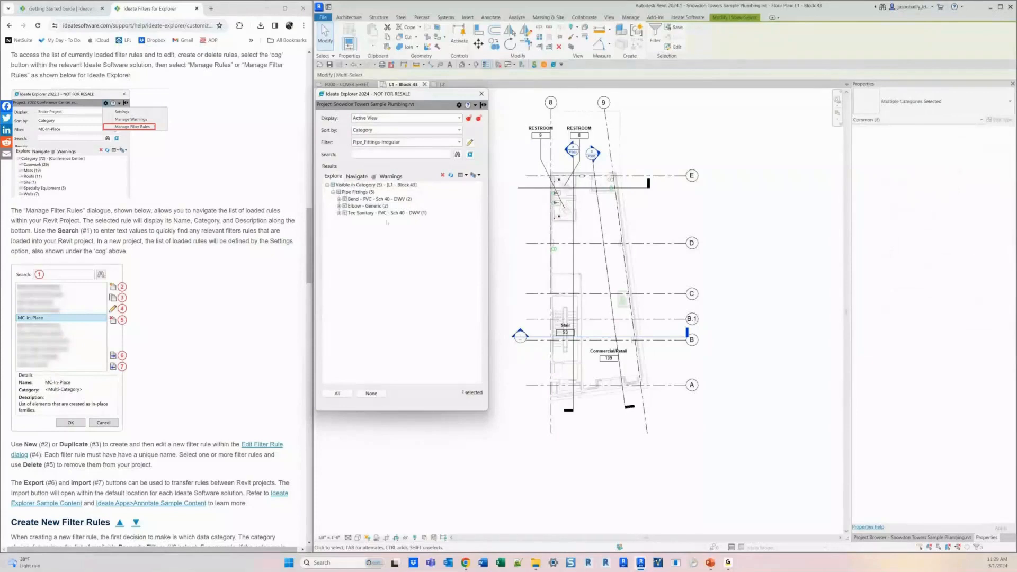
{"action": "left_click", "coordinate": [476, 175]}
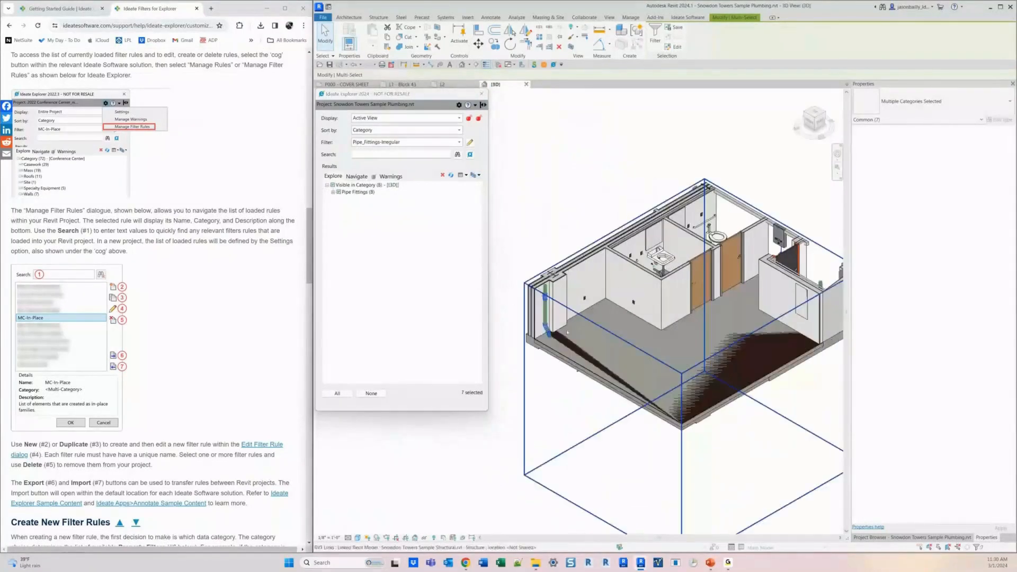
{"action": "scroll", "coordinate": [566, 332], "scroll_direction": "up", "scroll_amount": 3}
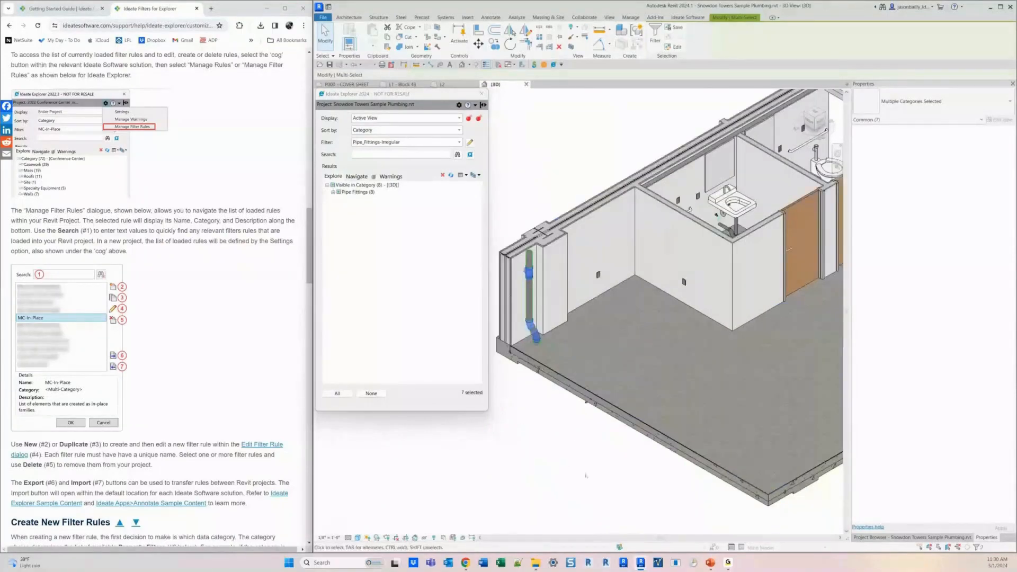
{"action": "middle_click_drag", "start_coordinate": [586, 476], "coordinate": [553, 396], "text": "shift"}
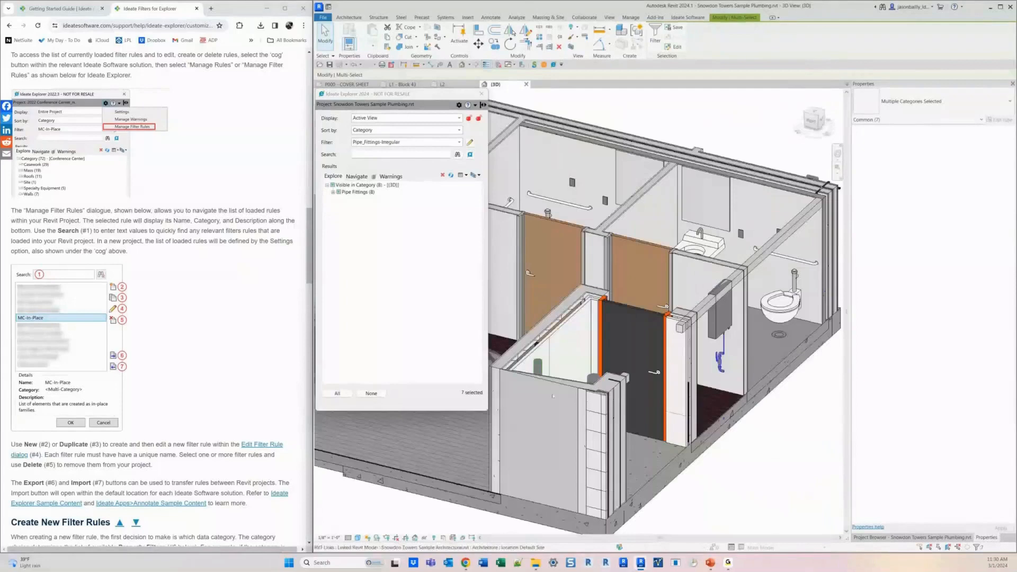
{"action": "scroll", "coordinate": [553, 396], "scroll_direction": "up", "scroll_amount": 3}
{"action": "scroll", "coordinate": [600, 364], "scroll_direction": "down", "scroll_amount": 5}
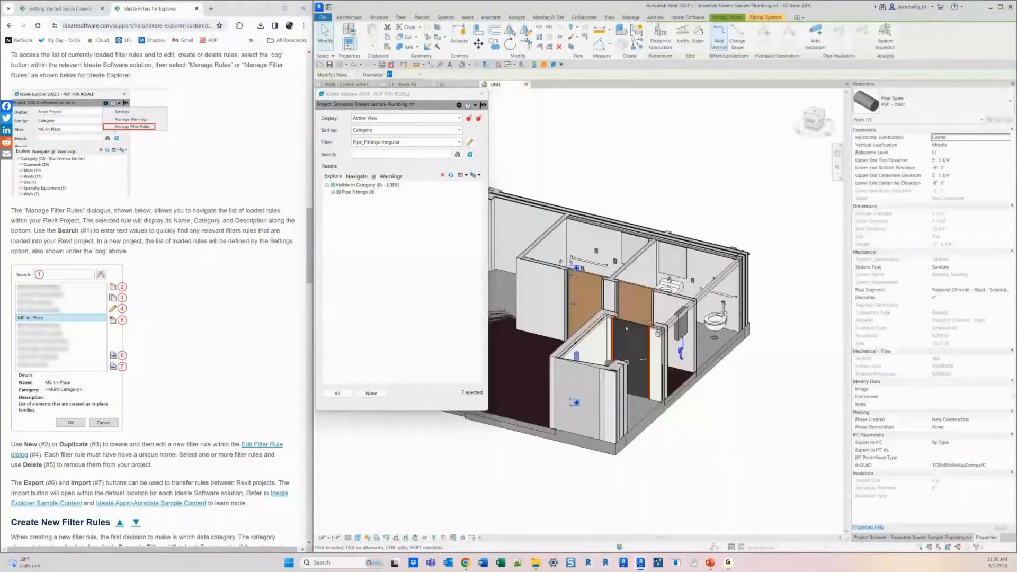
{"action": "scroll", "coordinate": [627, 328], "scroll_direction": "down", "scroll_amount": 3}
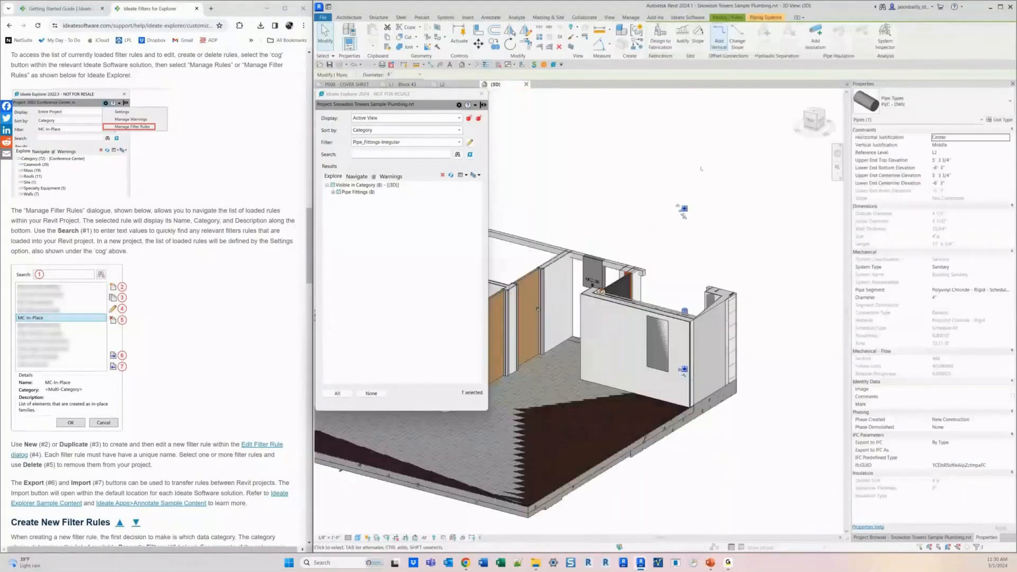
Step: Clear the element selection in the 3D view and switch to the slide presentation
{"action": "left_click", "coordinate": [706, 143]}
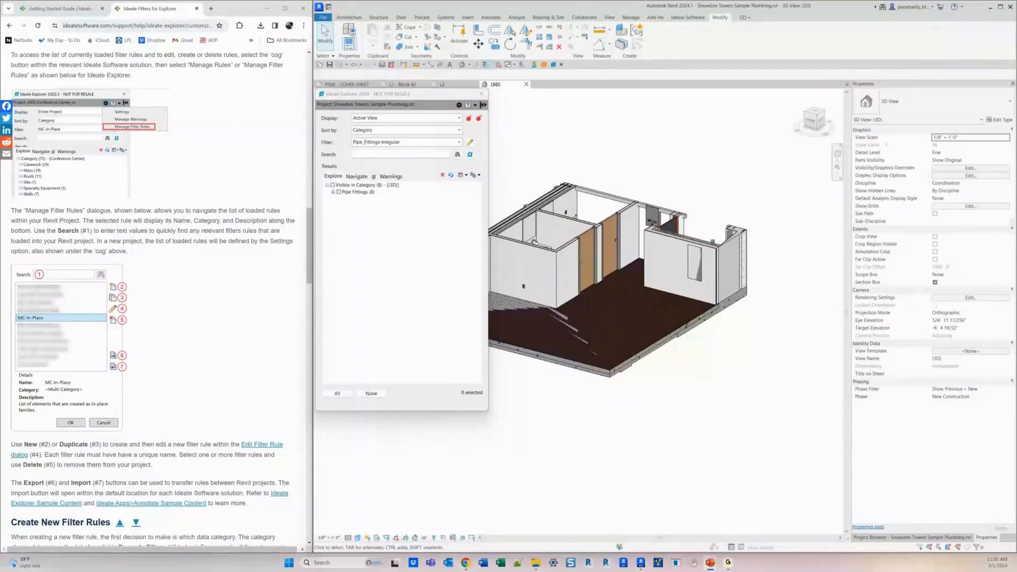
{"action": "key", "text": "alt+Tab"}
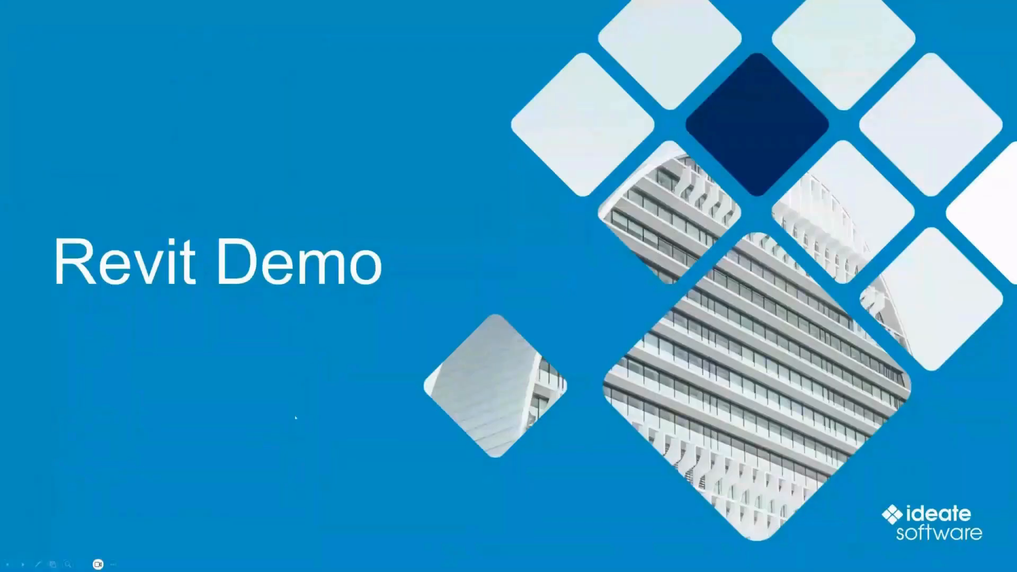